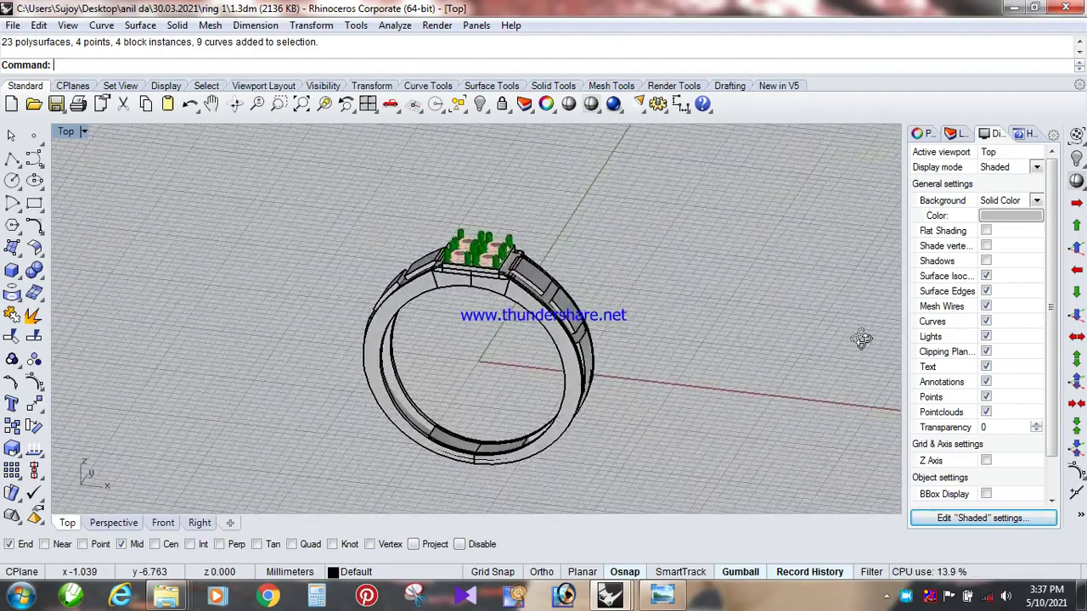
# Switch the viewport showing the ring to the Rendered display mode.
pyautogui.middleClick(678, 254)
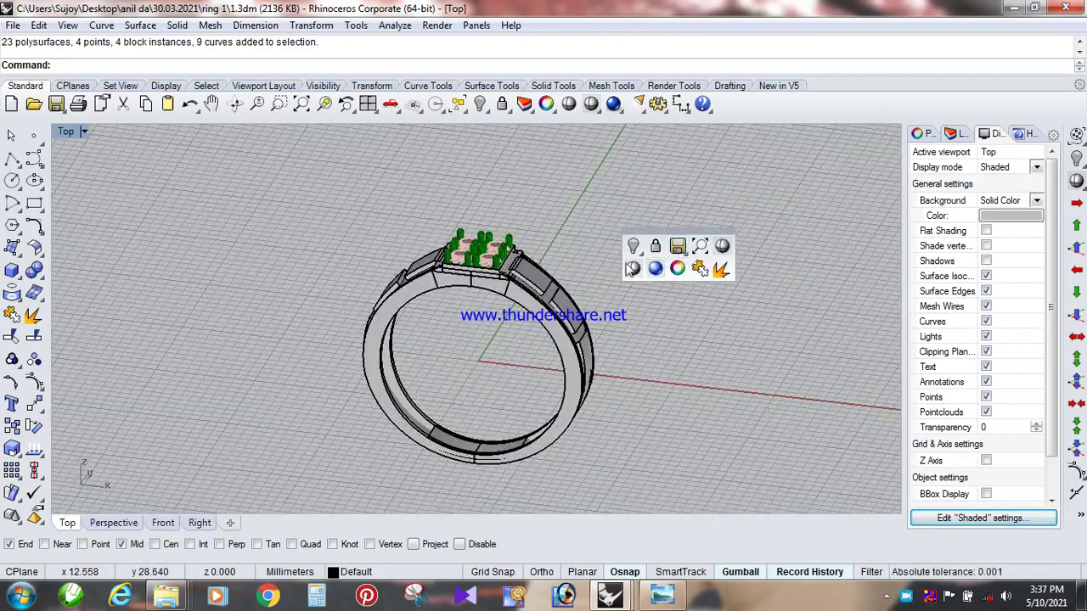
pyautogui.click(656, 269)
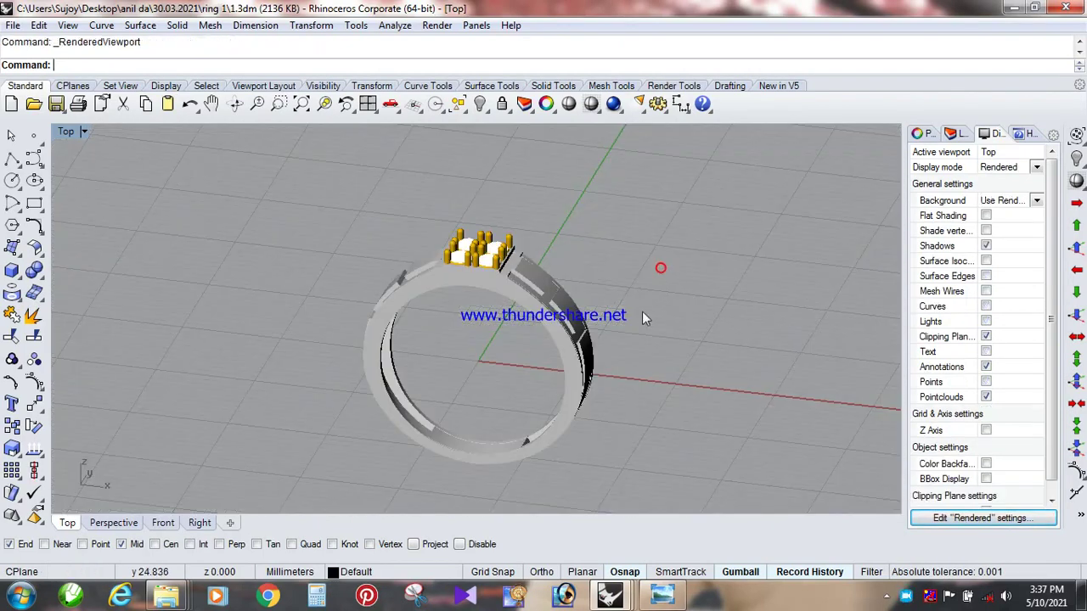
pyautogui.moveTo(659, 272); pyautogui.dragTo(522, 248, button='right')
pyautogui.moveTo(569, 388); pyautogui.dragTo(527, 405, button='right')
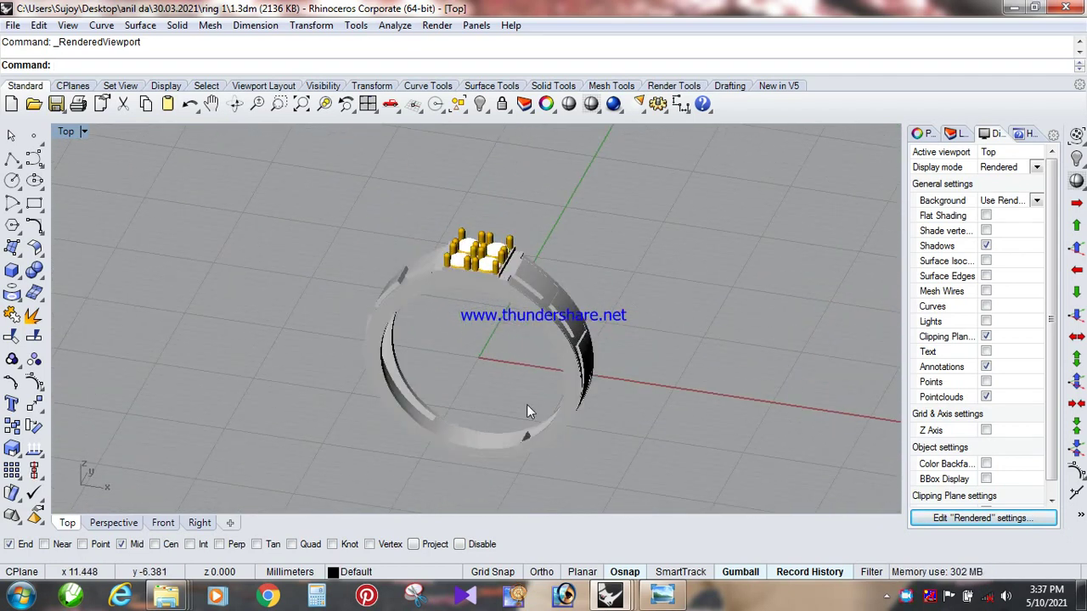
# Set the Rhino Render background to a solid black color in the document's options.
pyautogui.rightClick(524, 321)
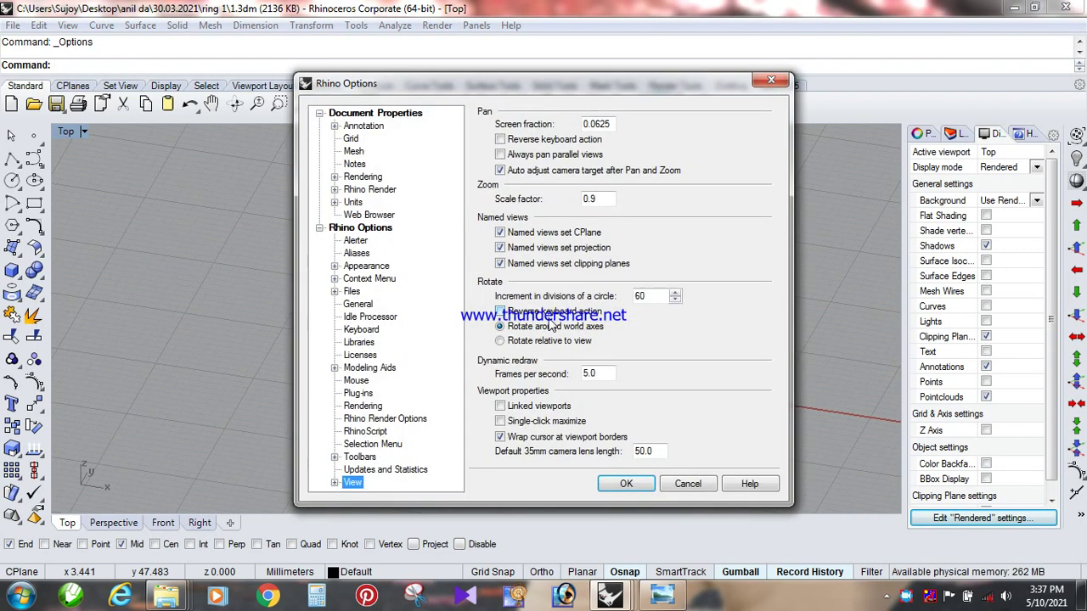
pyautogui.click(387, 192)
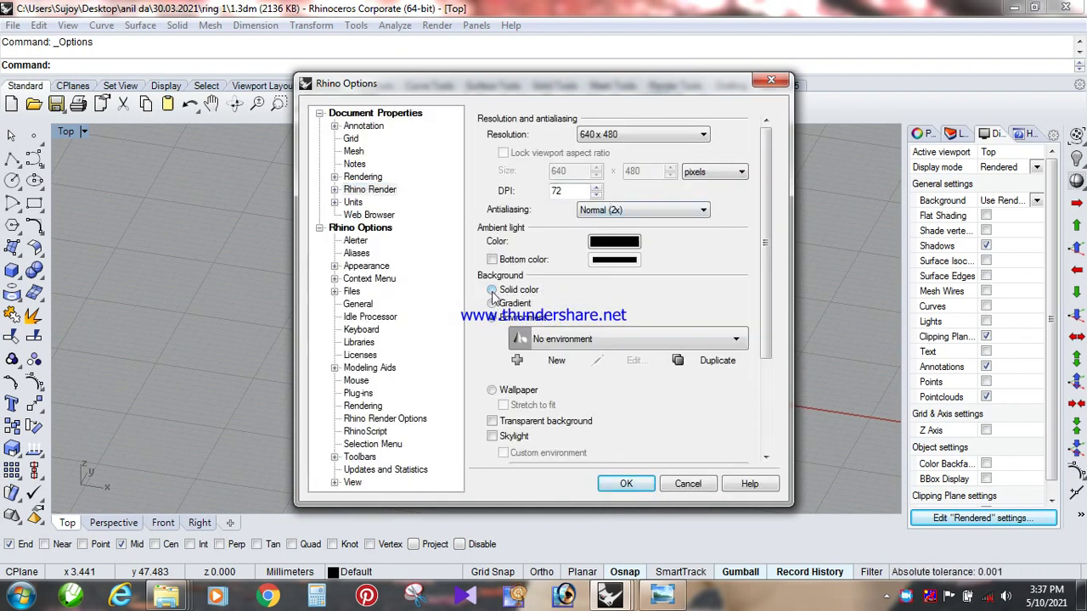
pyautogui.click(491, 290)
pyautogui.click(614, 292)
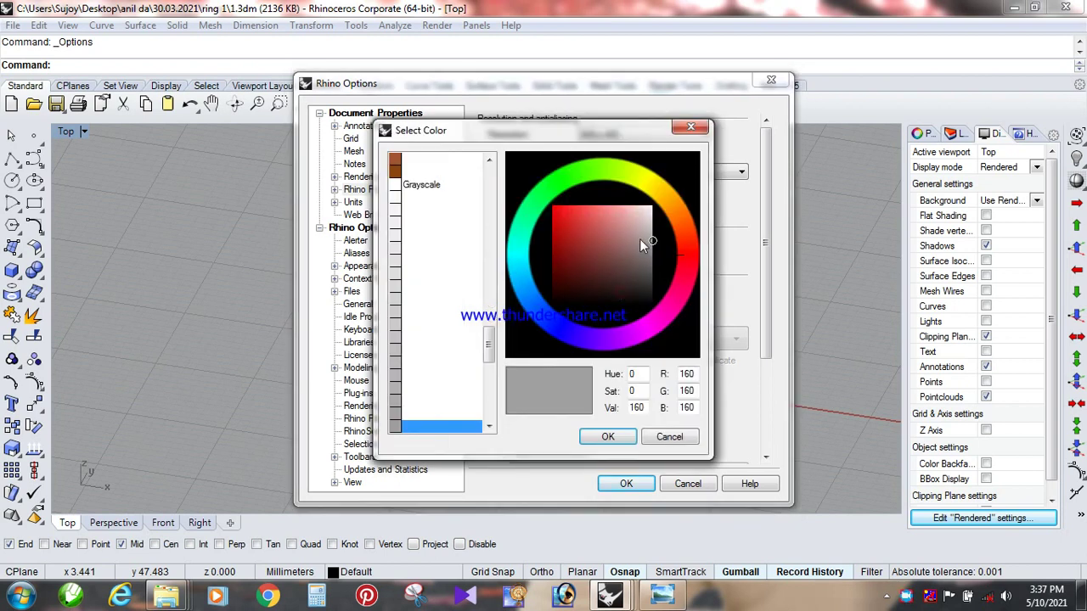
pyautogui.moveTo(654, 244); pyautogui.dragTo(624, 320)
pyautogui.click(616, 437)
pyautogui.click(625, 484)
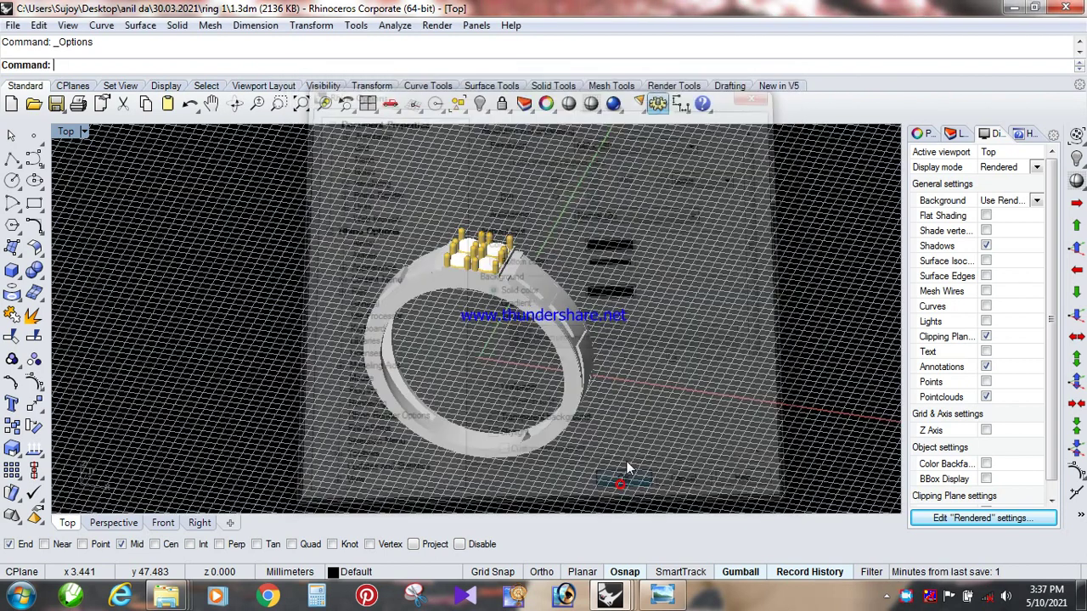
# Select the whole ring and set its material to be assigned by Object.
pyautogui.moveTo(650, 300); pyautogui.dragTo(656, 261, button='right')
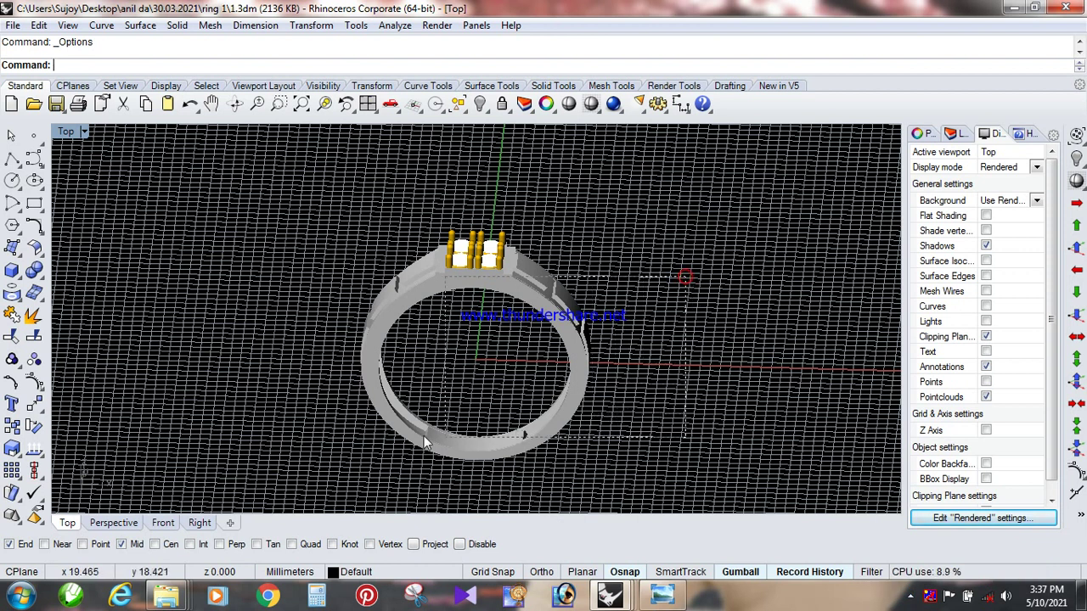
pyautogui.hotkey('ctrl', 'a')
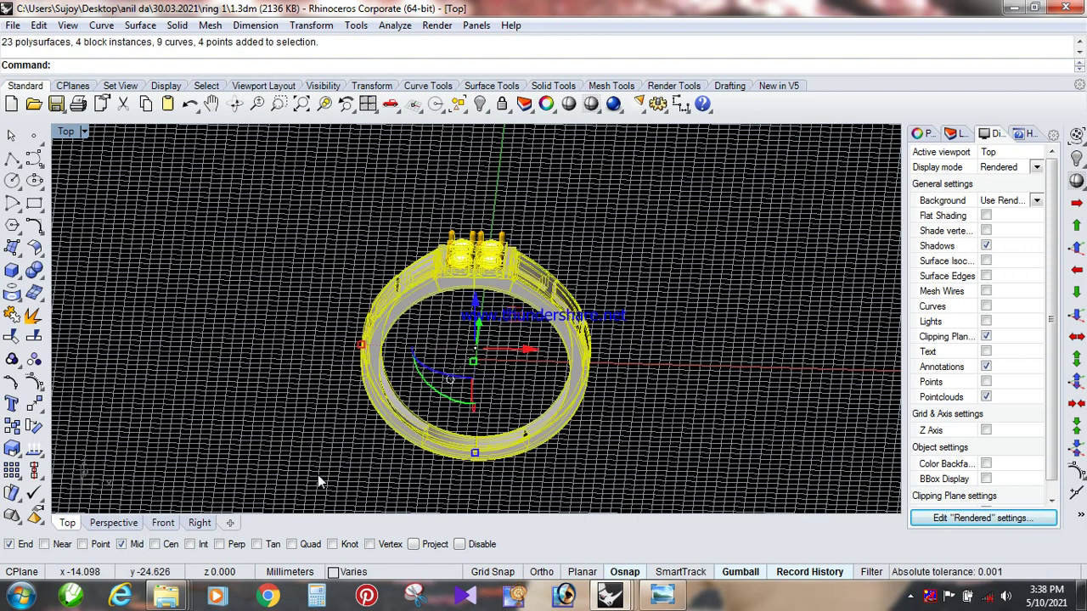
pyautogui.press('Escape')
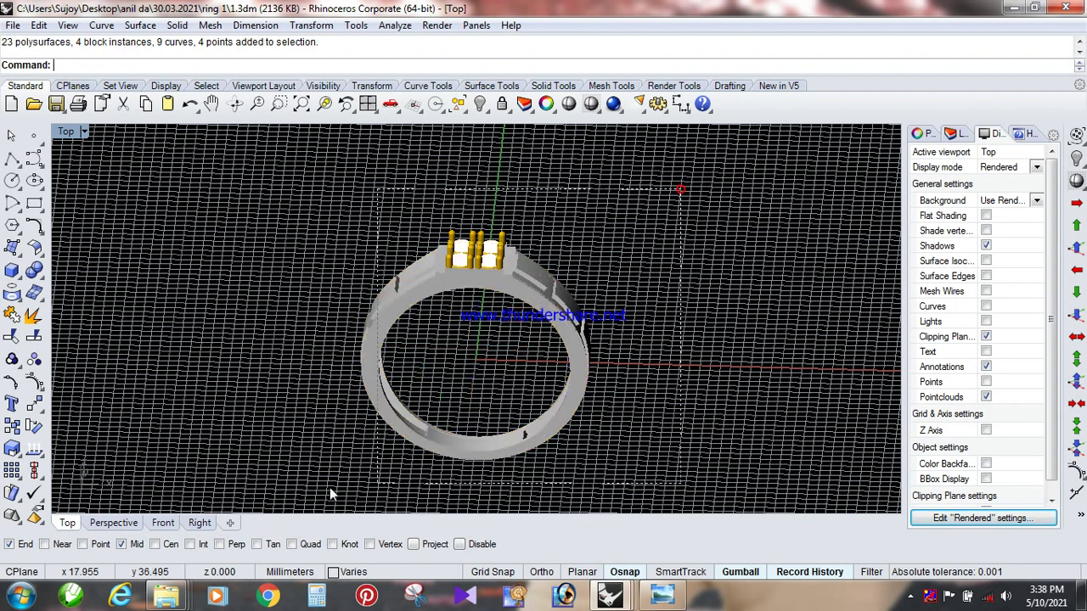
pyautogui.hotkey('ctrl', 'a')
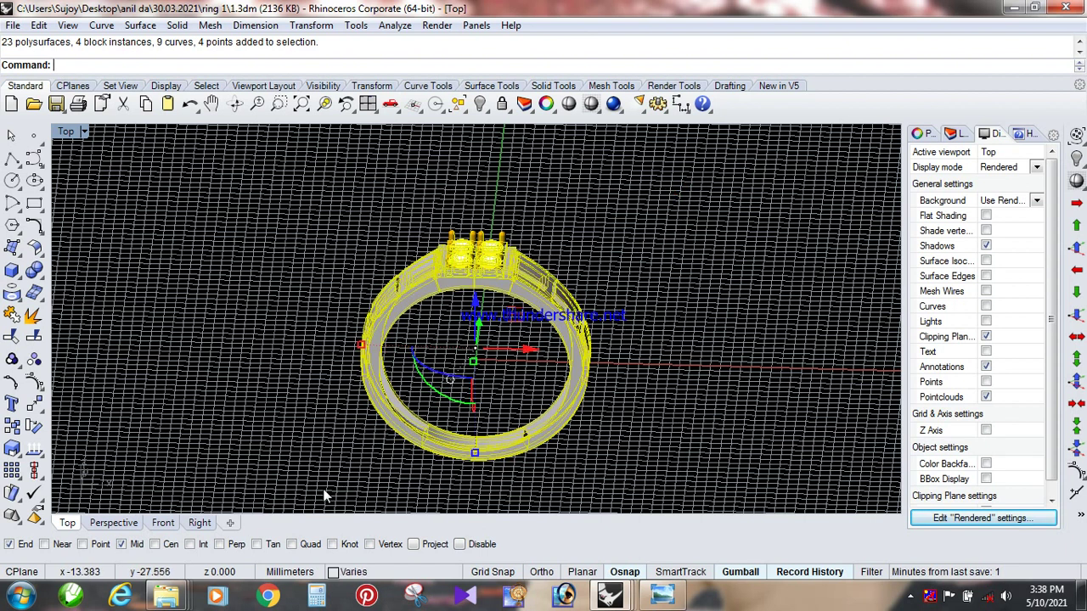
pyautogui.click(953, 135)
pyautogui.click(922, 135)
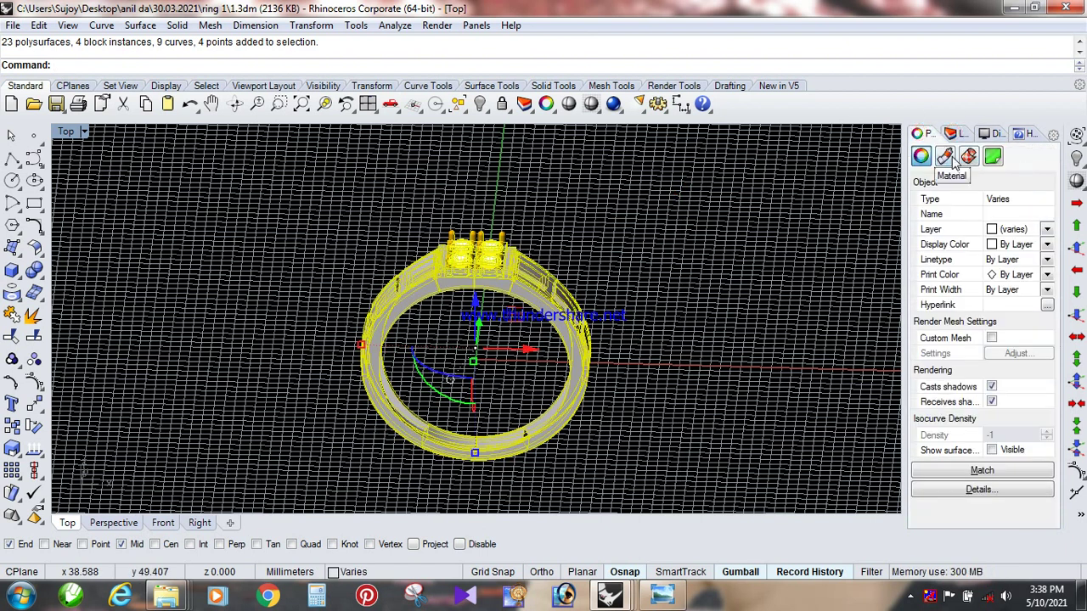
pyautogui.click(946, 157)
pyautogui.click(1028, 180)
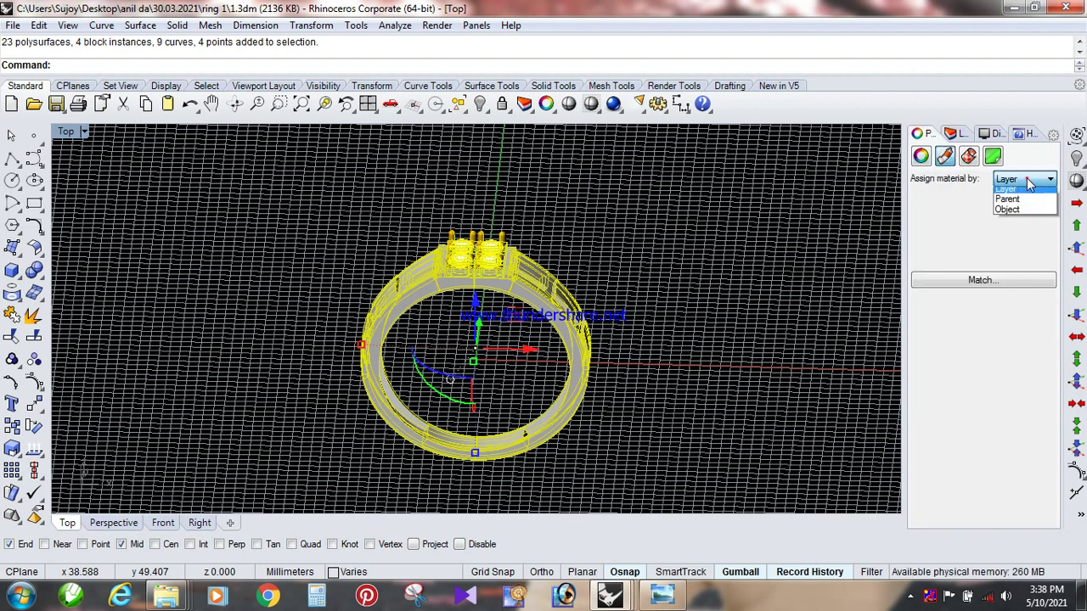
pyautogui.click(1016, 218)
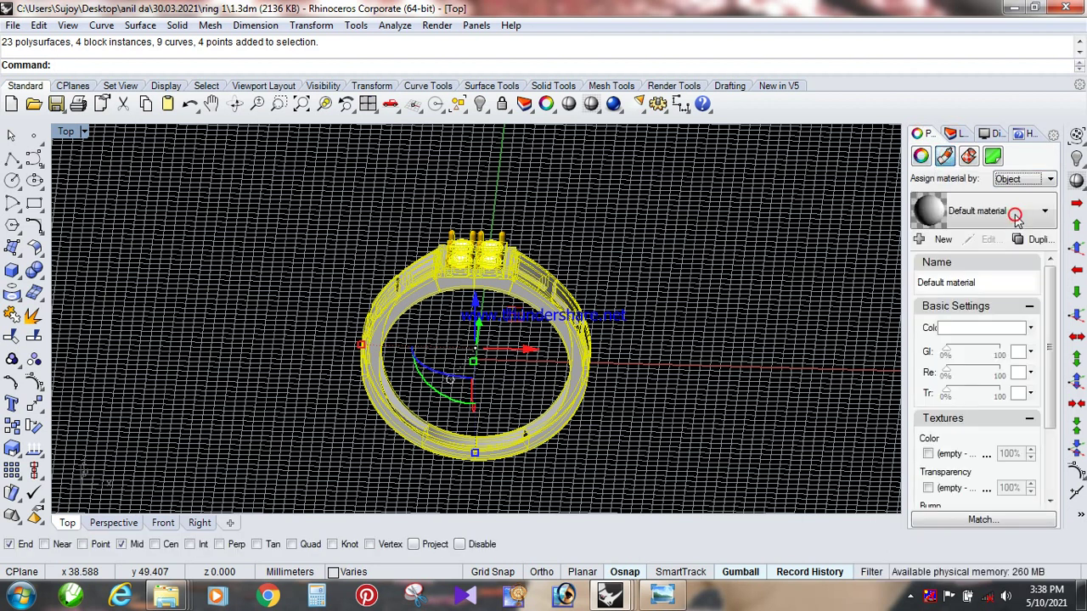
# Load the REFMAP image as the environment texture of the selected ring's material.
pyautogui.scroll(-3, 993, 458)
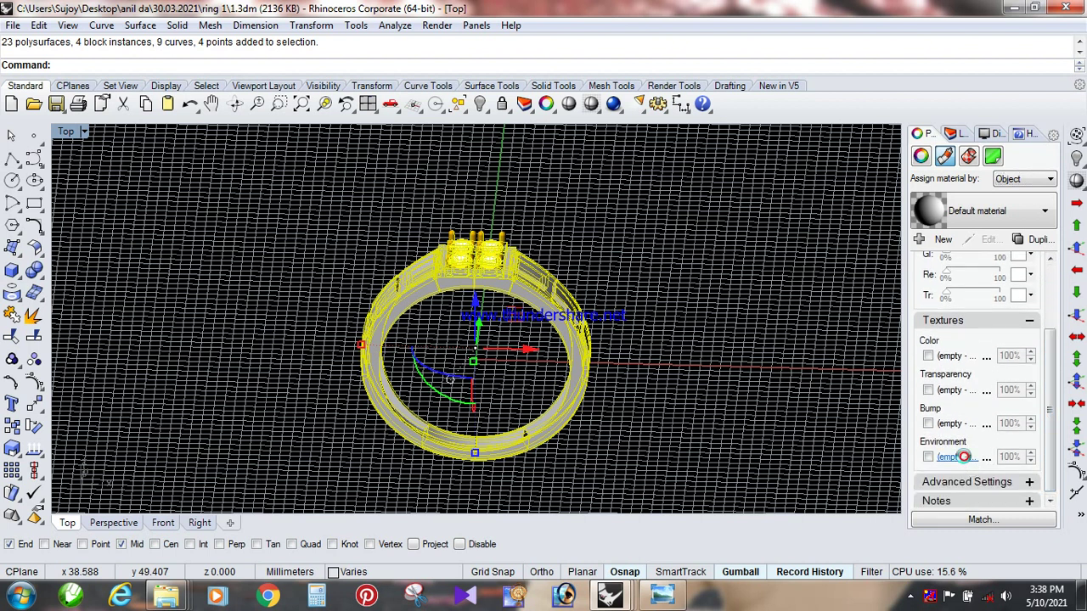
pyautogui.click(965, 459)
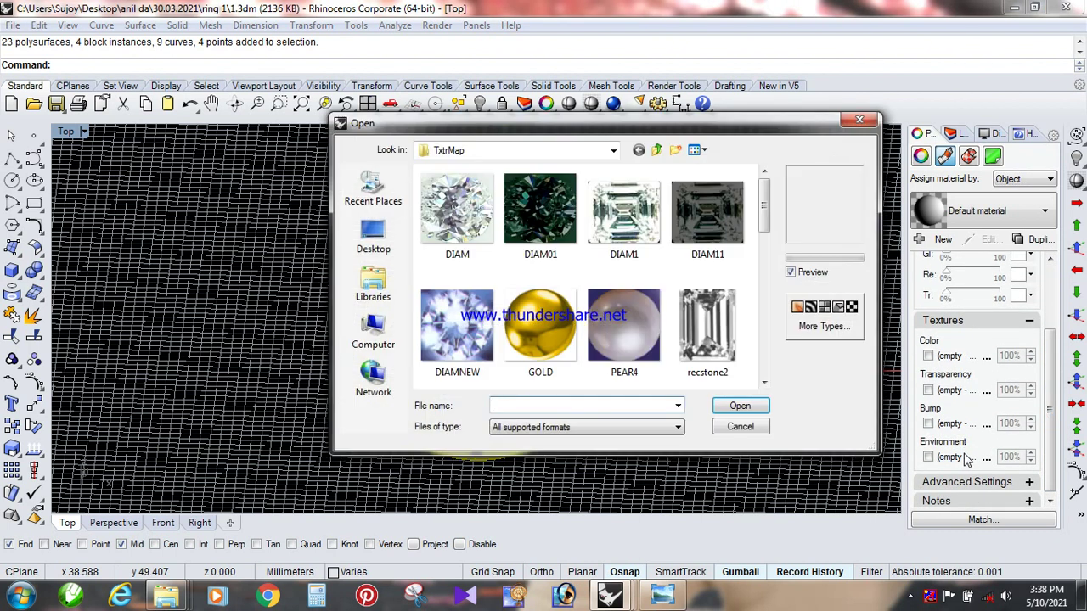
pyautogui.moveTo(771, 210); pyautogui.dragTo(764, 233)
pyautogui.click(465, 376)
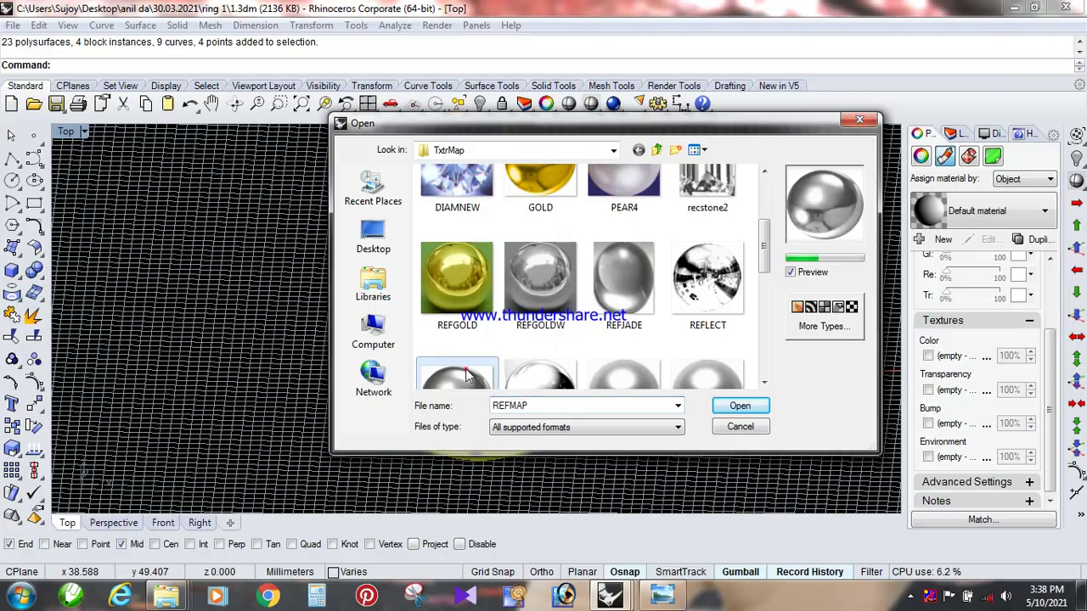
pyautogui.click(737, 407)
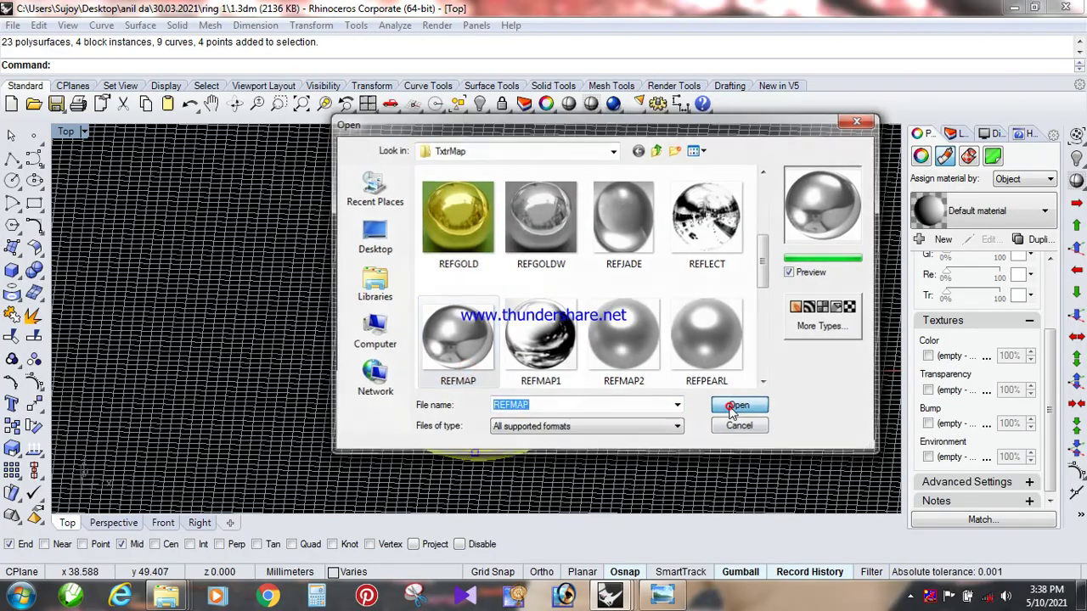
pyautogui.click(681, 327)
# Open the round gem block "2.4 01" in the ring head for block editing.
pyautogui.moveTo(671, 280); pyautogui.dragTo(639, 287, button='right')
pyautogui.scroll(8, 515, 264)
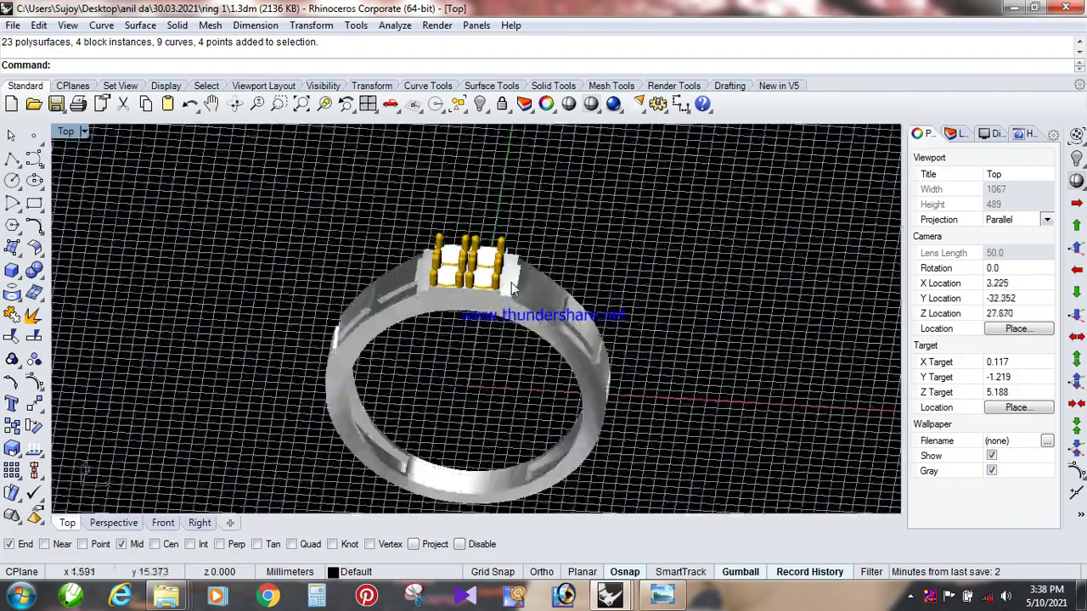
pyautogui.moveTo(577, 247); pyautogui.dragTo(526, 268, button='right')
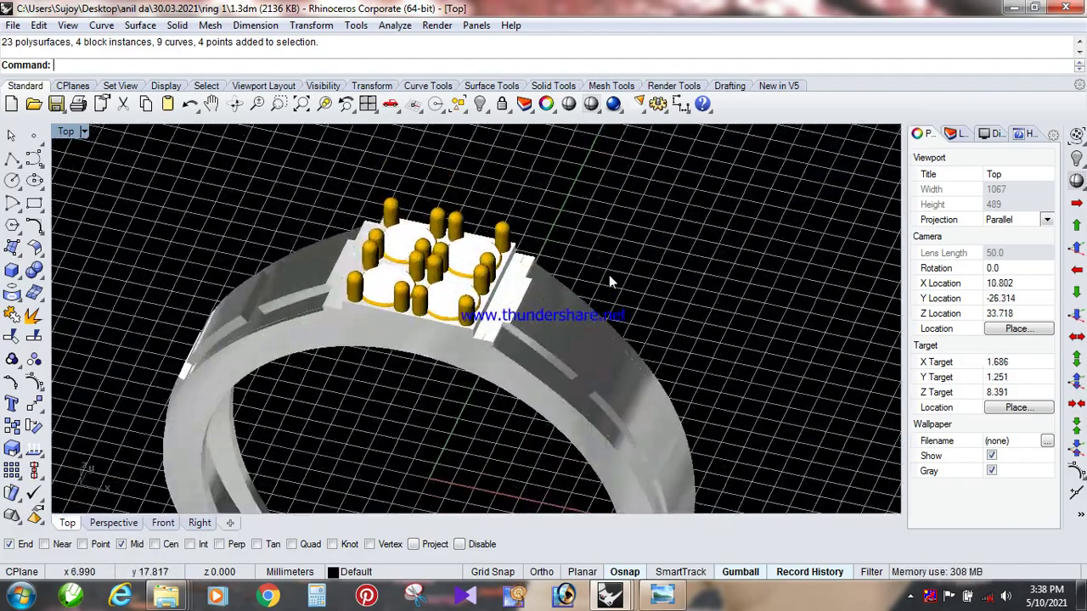
pyautogui.scroll(5, 469, 259)
pyautogui.click(469, 259)
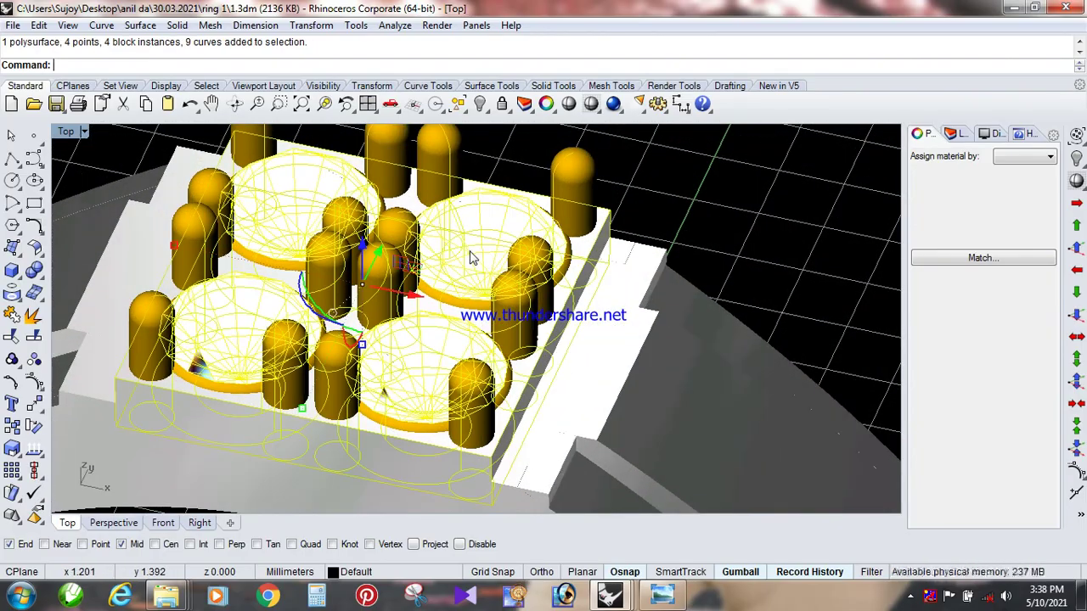
pyautogui.doubleClick(469, 255)
pyautogui.moveTo(468, 251); pyautogui.dragTo(452, 285, button='right')
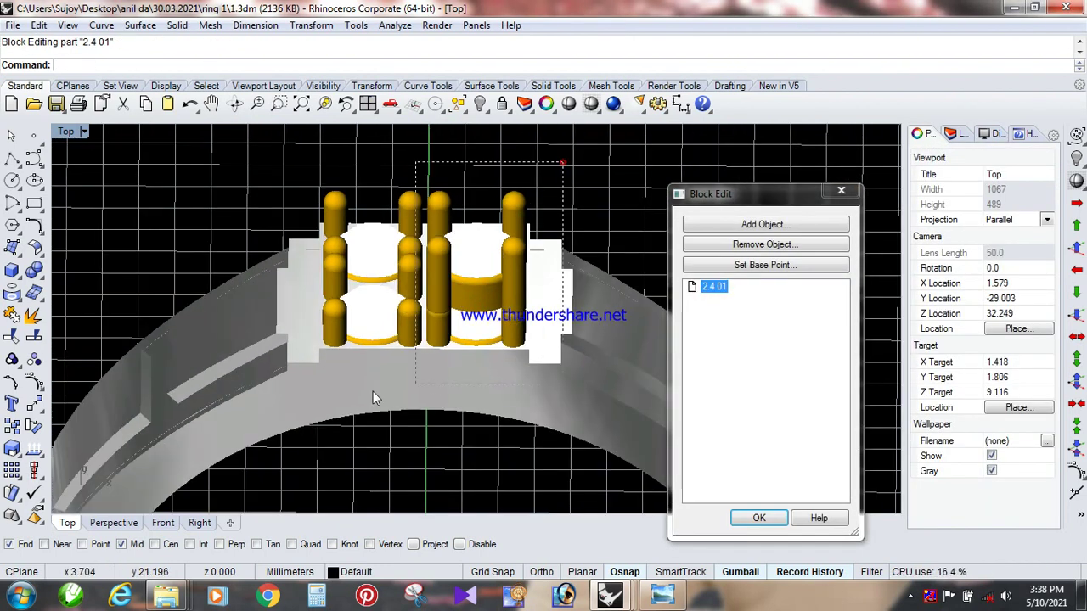
# Select all parts of the gem block and assign them New material 001 by Object.
pyautogui.moveTo(373, 395); pyautogui.dragTo(369, 397)
pyautogui.click(1032, 184)
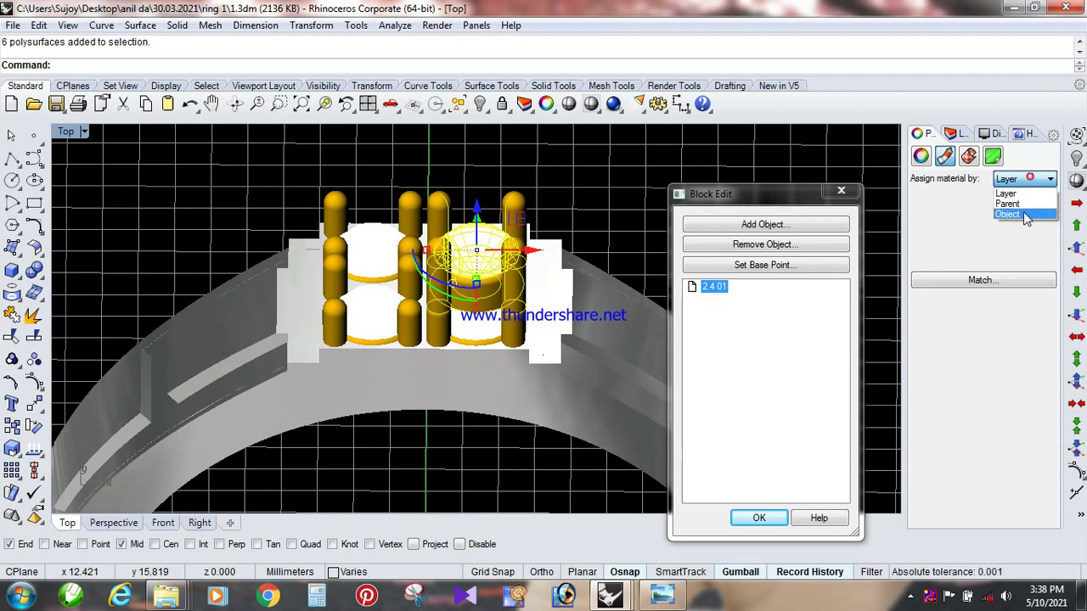
pyautogui.click(1026, 211)
pyautogui.click(1007, 212)
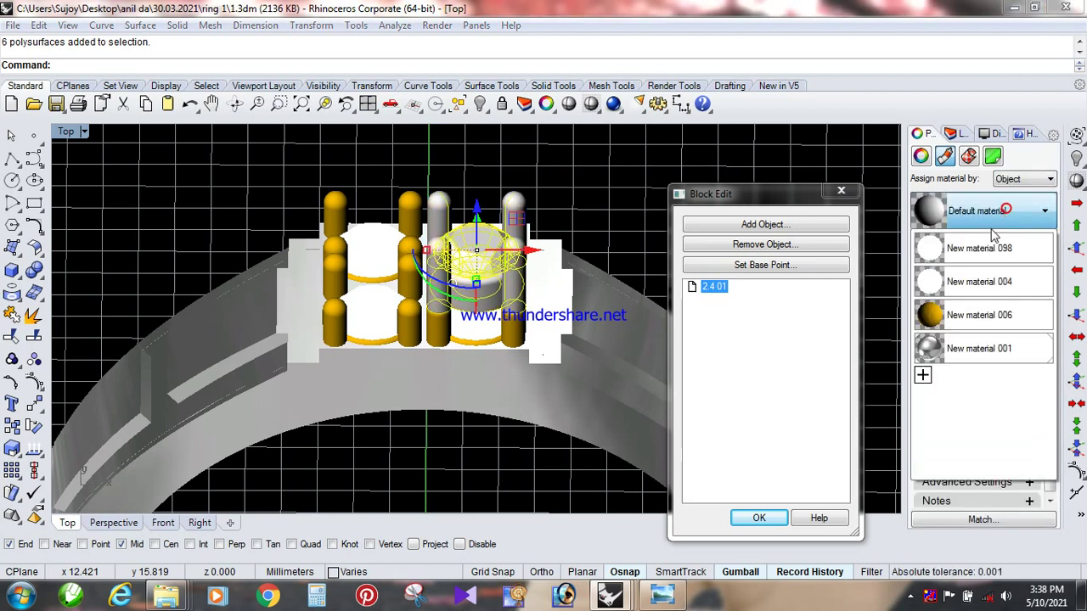
pyautogui.click(964, 416)
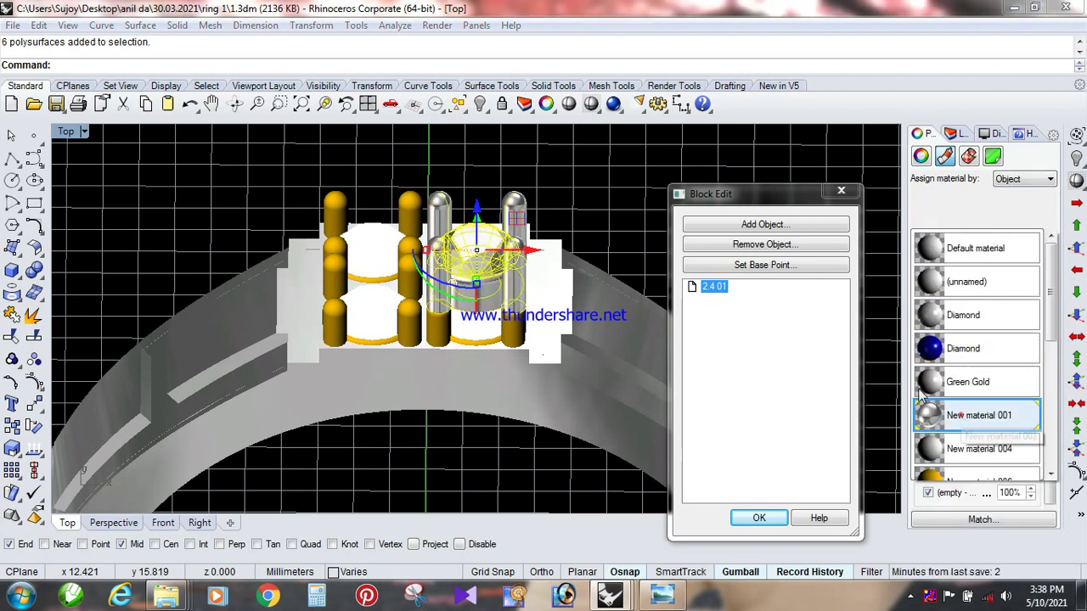
pyautogui.click(611, 200)
# Switch only the block's gem to Default material and load the DIAM image as its environment texture.
pyautogui.click(486, 244)
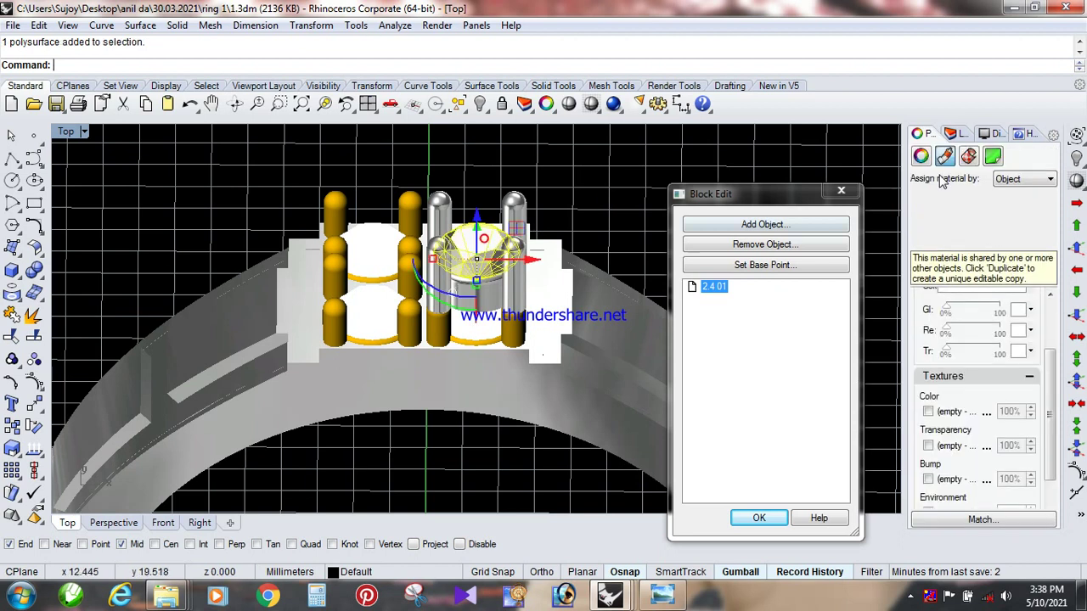
pyautogui.moveTo(1051, 401); pyautogui.dragTo(1051, 438)
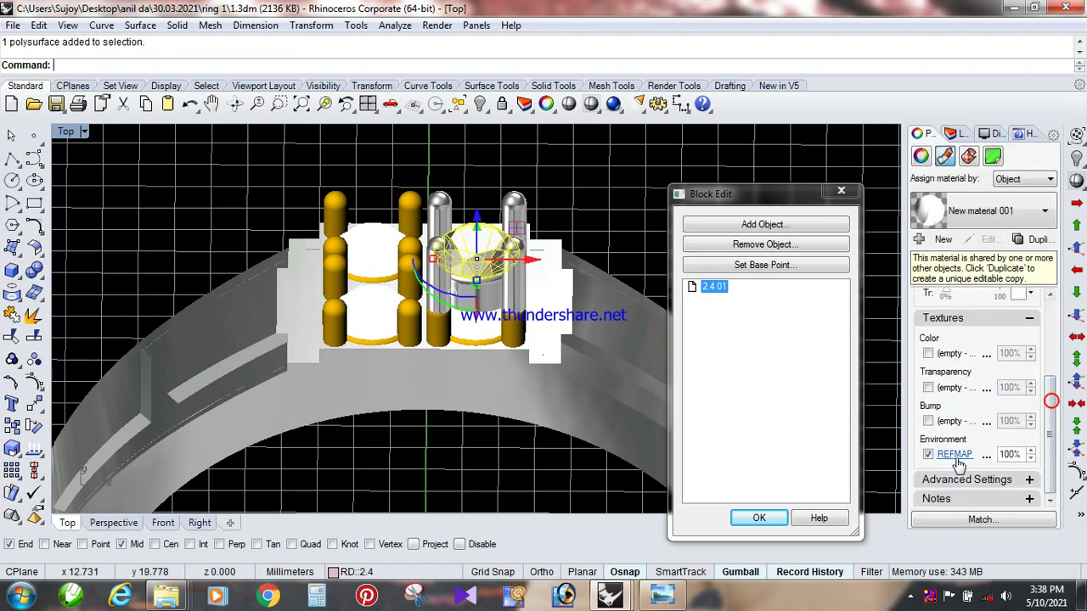
pyautogui.click(962, 215)
pyautogui.click(959, 243)
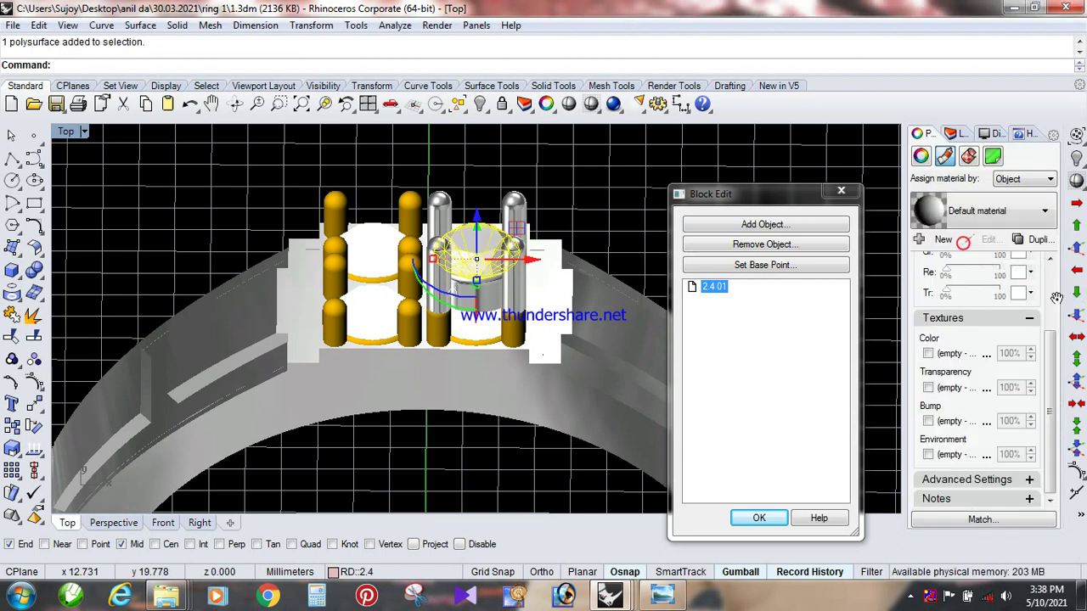
pyautogui.click(949, 456)
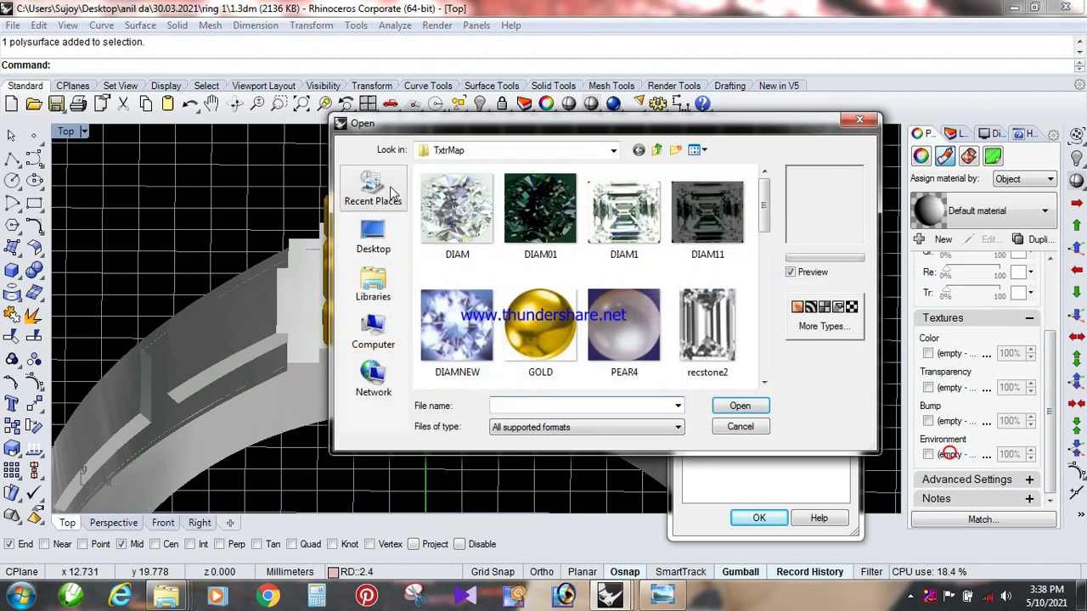
pyautogui.click(484, 216)
pyautogui.click(749, 412)
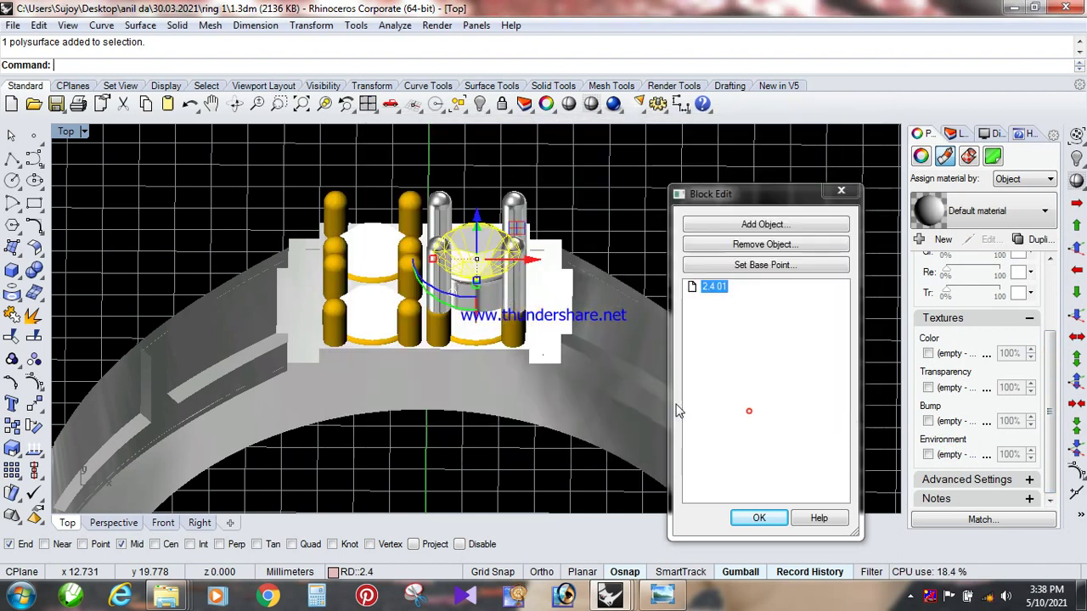
pyautogui.click(606, 167)
# Finish the block edit to apply the new materials to the gem blocks, and inspect the whole ring.
pyautogui.moveTo(552, 227)
pyautogui.keyDown('ctrl'); pyautogui.keyDown('shift'); pyautogui.mouseDown(button='right')
pyautogui.moveTo(546, 313)
pyautogui.moveTo(550, 246)
pyautogui.mouseUp(button='right'); pyautogui.keyUp('shift'); pyautogui.keyUp('ctrl')
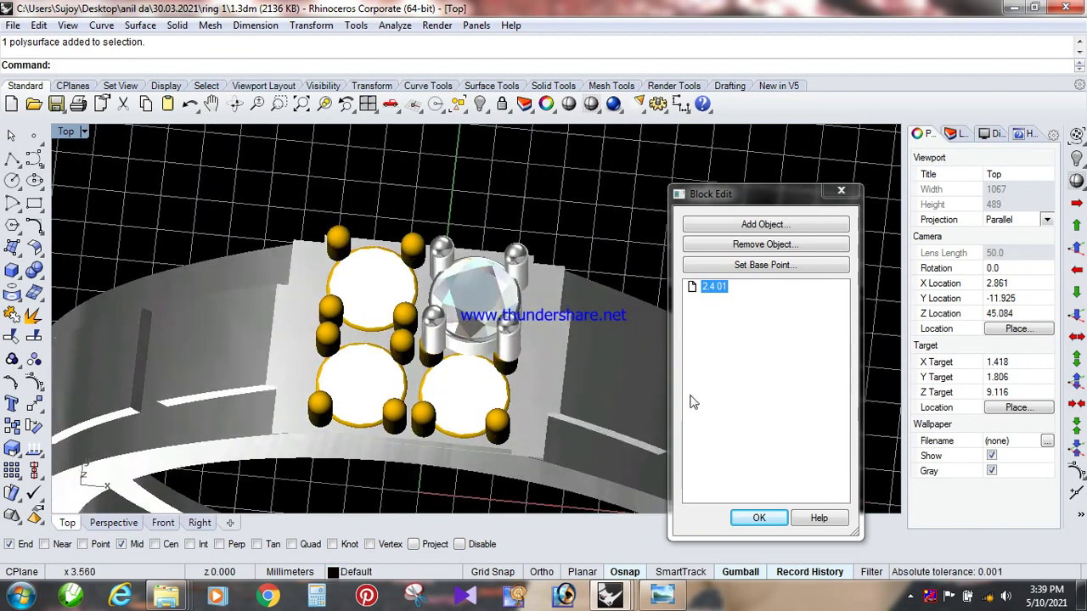
pyautogui.click(759, 518)
pyautogui.keyDown('ctrl'); pyautogui.keyDown('shift'); pyautogui.moveTo(734, 230); pyautogui.dragTo(568, 255, button='right'); pyautogui.keyUp('shift'); pyautogui.keyUp('ctrl')
pyautogui.scroll(-6, 568, 255)
pyautogui.keyDown('ctrl'); pyautogui.keyDown('shift'); pyautogui.moveTo(582, 331); pyautogui.dragTo(630, 396, button='right'); pyautogui.keyUp('shift'); pyautogui.keyUp('ctrl')
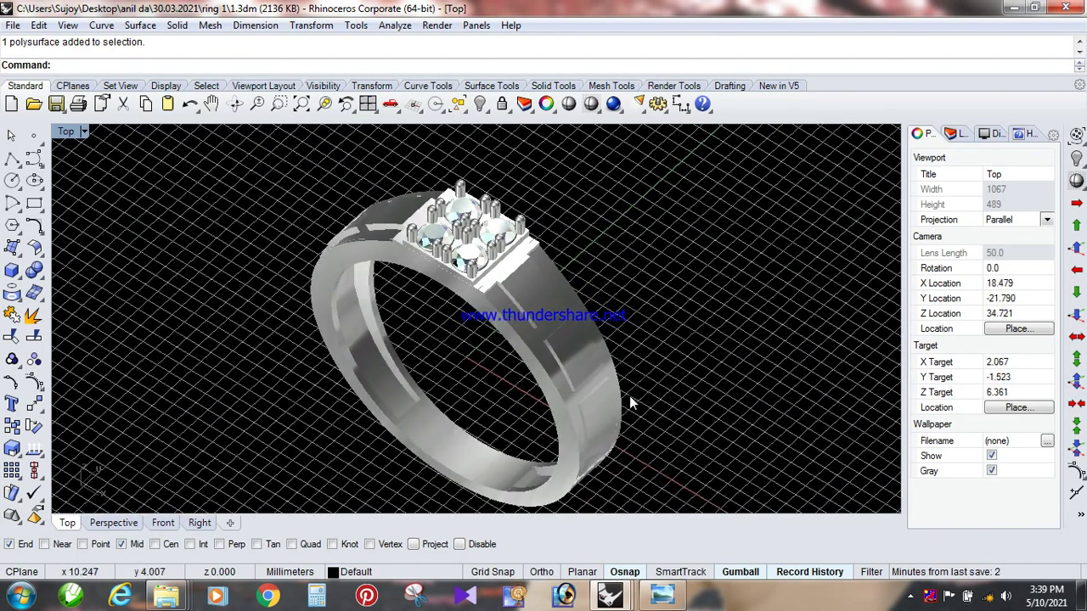
# Start extracting surfaces from the ring with Copy=Yes and switch the viewport to shaded display for picking.
pyautogui.rightClick(34, 315)
pyautogui.scroll(10, 507, 311)
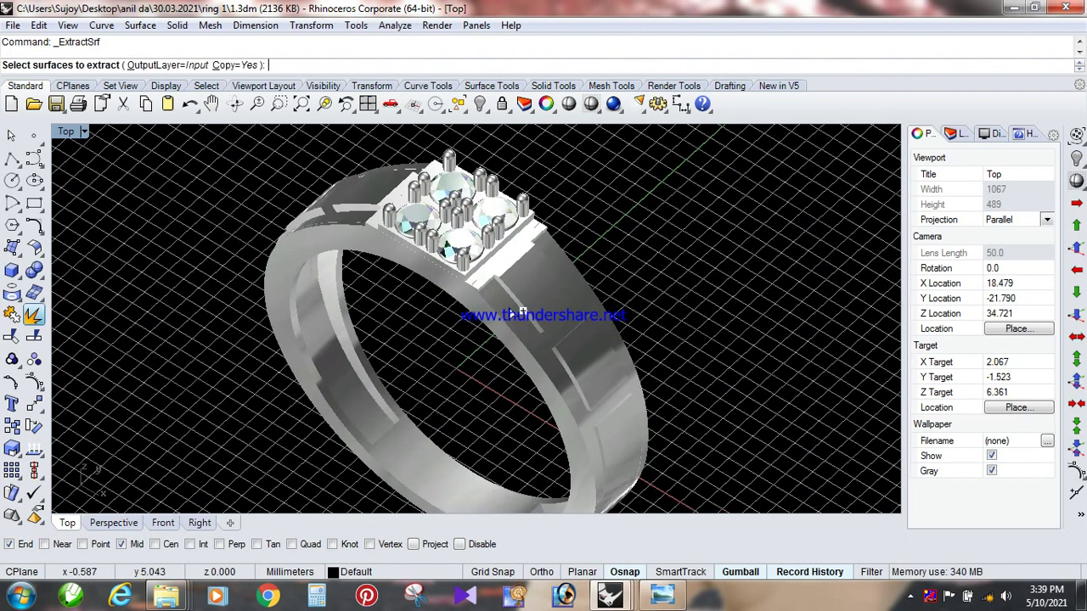
pyautogui.click(505, 312)
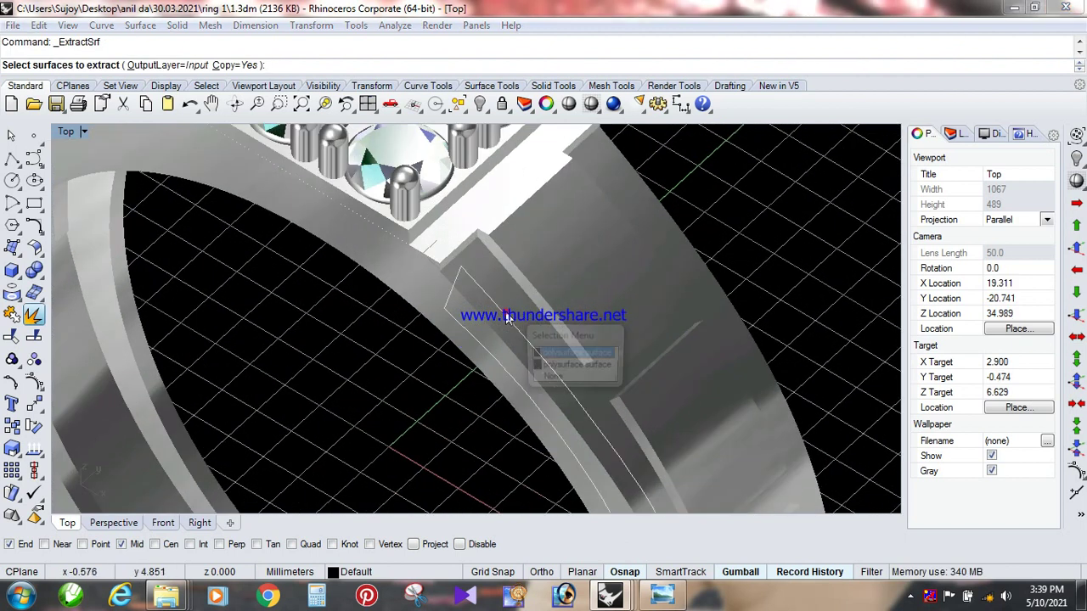
pyautogui.click(554, 380)
pyautogui.middleClick(798, 204)
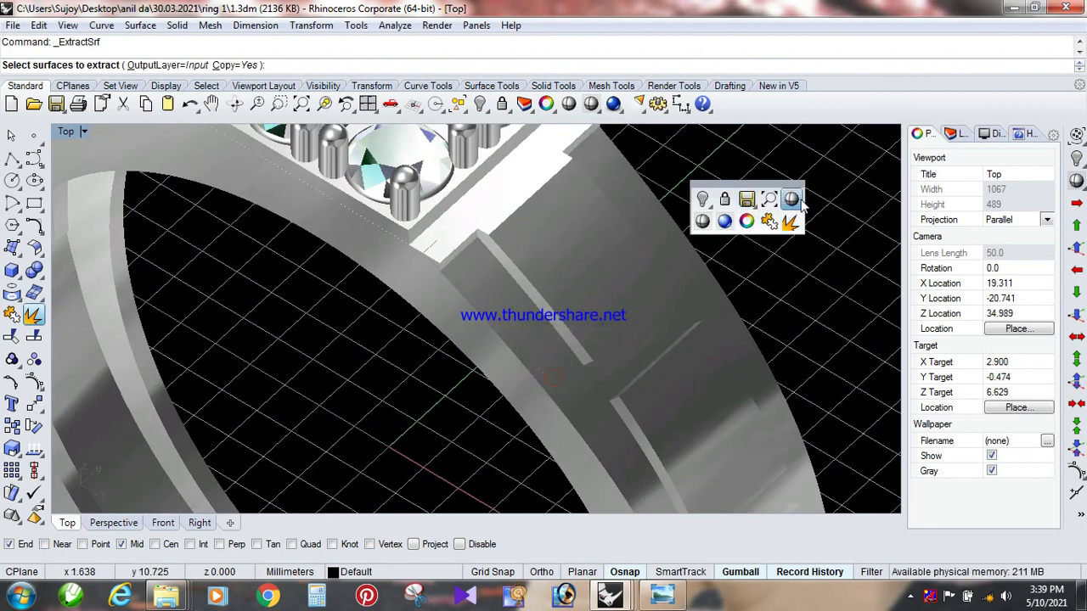
pyautogui.click(779, 205)
pyautogui.moveTo(576, 348)
pyautogui.keyDown('ctrl'); pyautogui.keyDown('shift'); pyautogui.mouseDown(button='right')
pyautogui.moveTo(564, 328)
pyautogui.moveTo(576, 336)
pyautogui.mouseUp(button='right'); pyautogui.keyUp('shift'); pyautogui.keyUp('ctrl')
pyautogui.rightClick(515, 343)
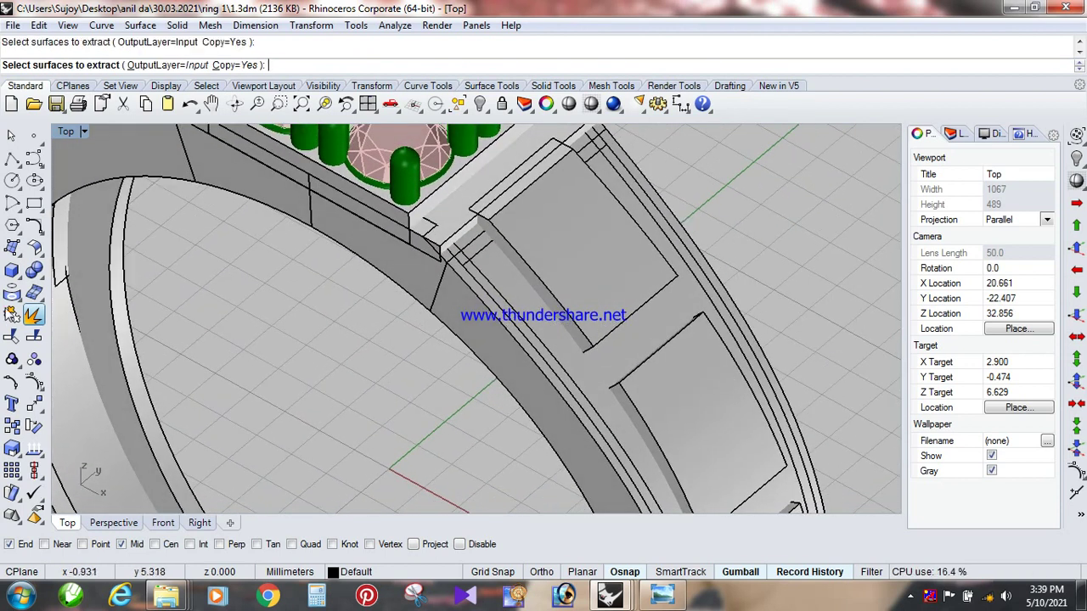
pyautogui.rightClick(515, 343)
# Pick the recessed panel surround and both edge strips on one shoulder, plus the adjoining top plate surface, for extraction.
pyautogui.scroll(2, 516, 343)
pyautogui.click(534, 308)
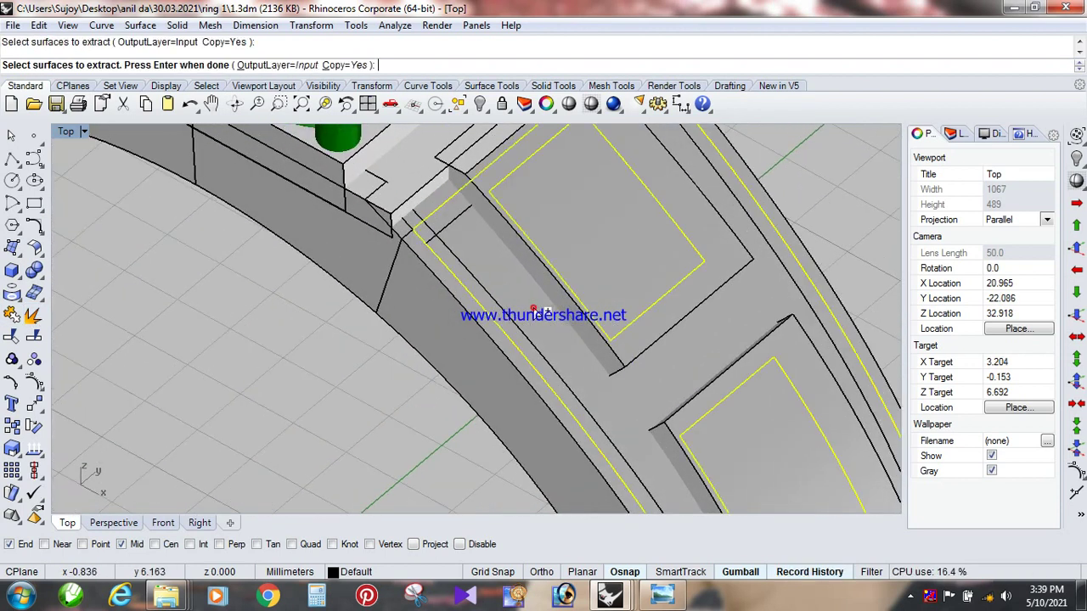
pyautogui.scroll(-3, 495, 273)
pyautogui.scroll(5, 480, 297)
pyautogui.click(466, 320)
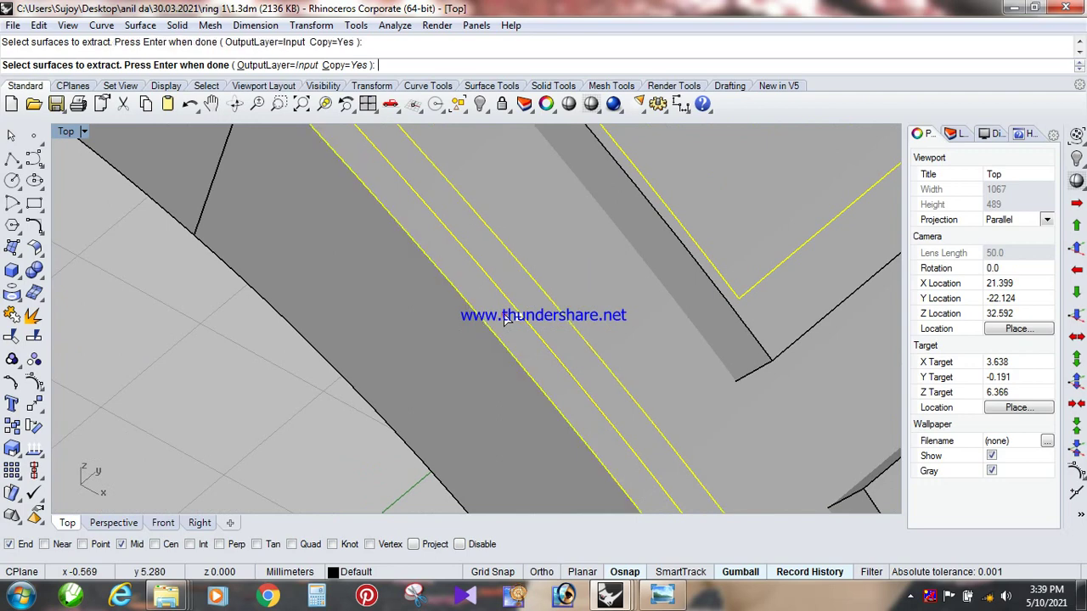
pyautogui.scroll(-3, 586, 224)
pyautogui.scroll(6, 555, 175)
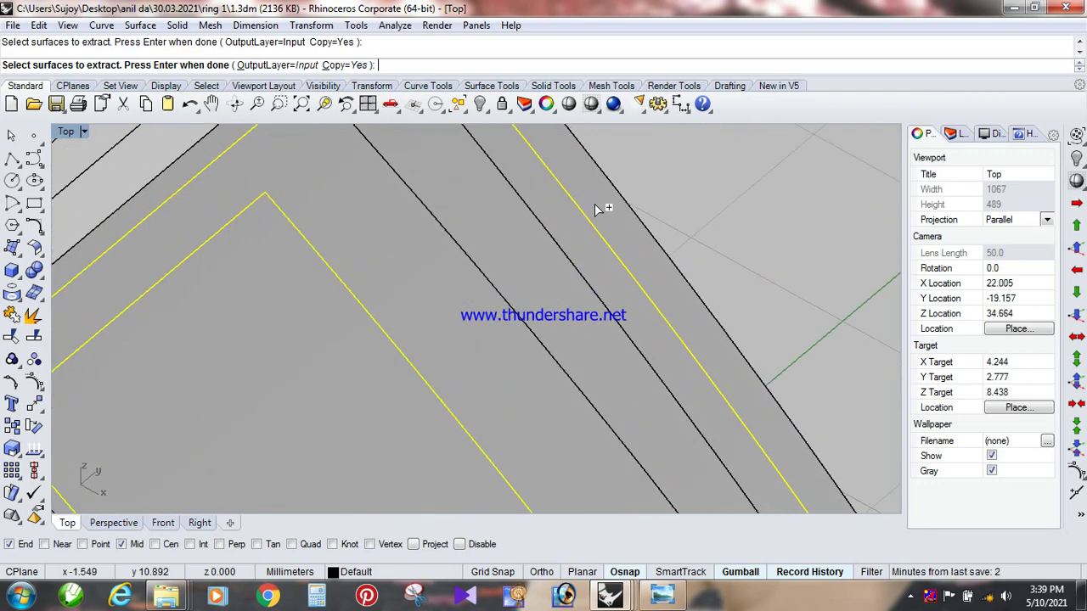
pyautogui.scroll(-4, 641, 288)
pyautogui.scroll(6, 533, 274)
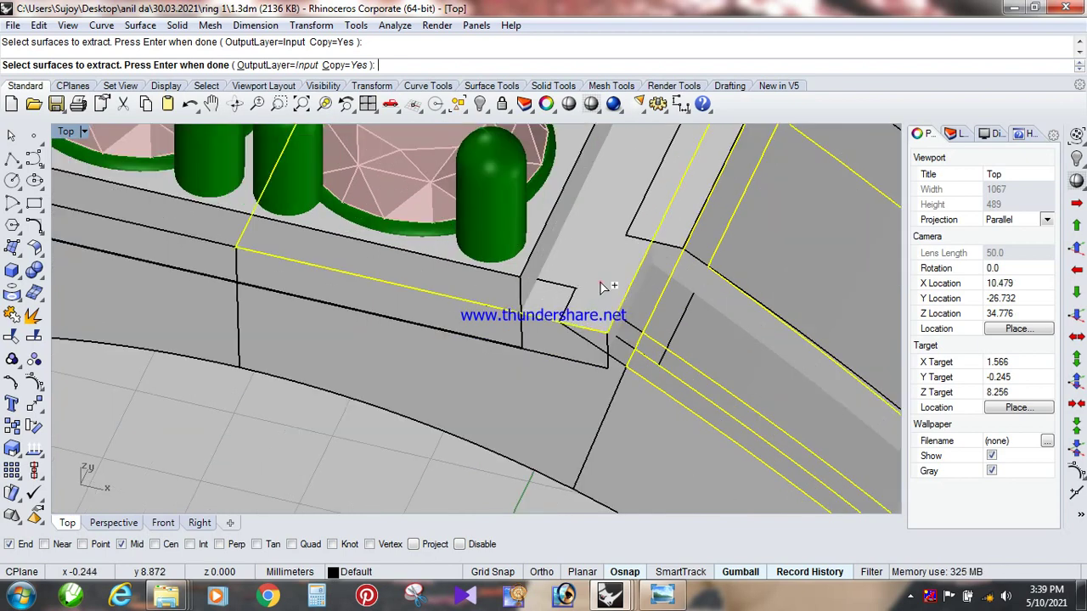
# Add the panel surround and edge strip surfaces on the opposite shoulder beside the gem head to the extraction.
pyautogui.scroll(-7, 643, 359)
pyautogui.keyDown('ctrl'); pyautogui.keyDown('shift'); pyautogui.moveTo(424, 314); pyautogui.dragTo(510, 309, button='right'); pyautogui.keyUp('shift'); pyautogui.keyUp('ctrl')
pyautogui.scroll(7, 525, 287)
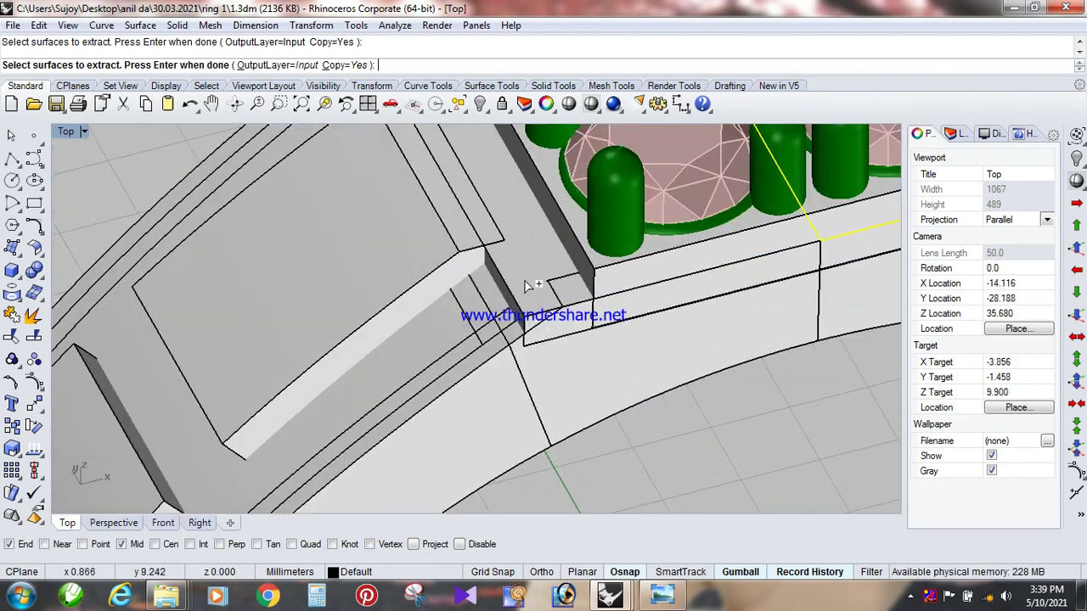
pyautogui.scroll(3, 465, 374)
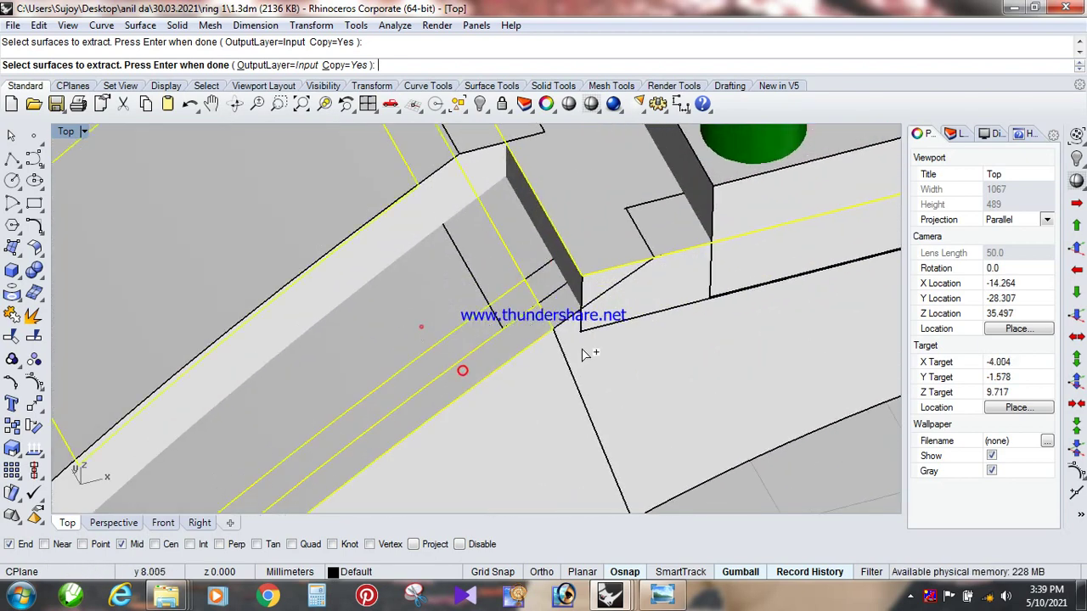
pyautogui.scroll(-4, 584, 355)
pyautogui.scroll(5, 510, 343)
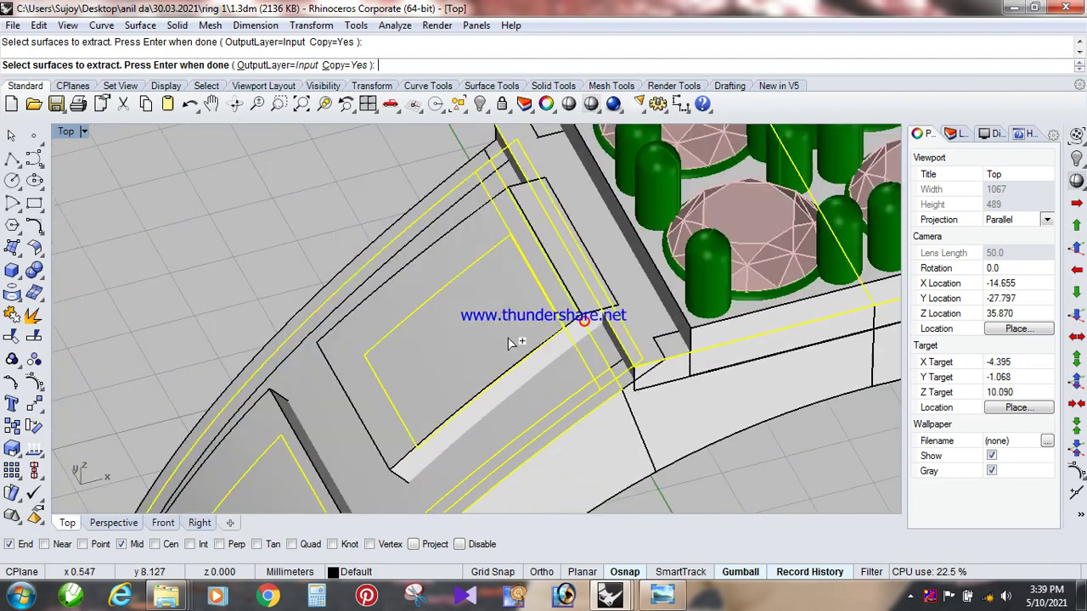
pyautogui.moveTo(509, 343); pyautogui.dragTo(642, 311, button='right')
pyautogui.scroll(5, 648, 284)
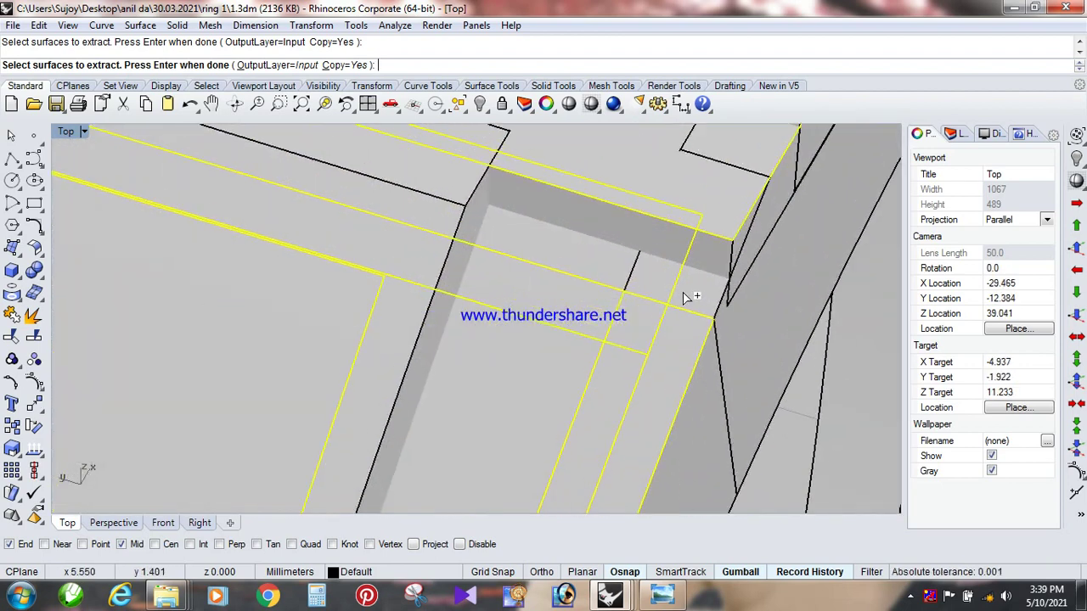
# Add the remaining small surfaces at the joints between the gem head and the shoulders, checking from the far side.
pyautogui.scroll(-5, 714, 259)
pyautogui.scroll(-5, 400, 335)
pyautogui.moveTo(289, 233); pyautogui.dragTo(374, 277, button='right')
pyautogui.scroll(7, 344, 224)
pyautogui.scroll(2, 322, 213)
pyautogui.scroll(-12, 602, 374)
pyautogui.moveTo(388, 318); pyautogui.dragTo(747, 294, button='right')
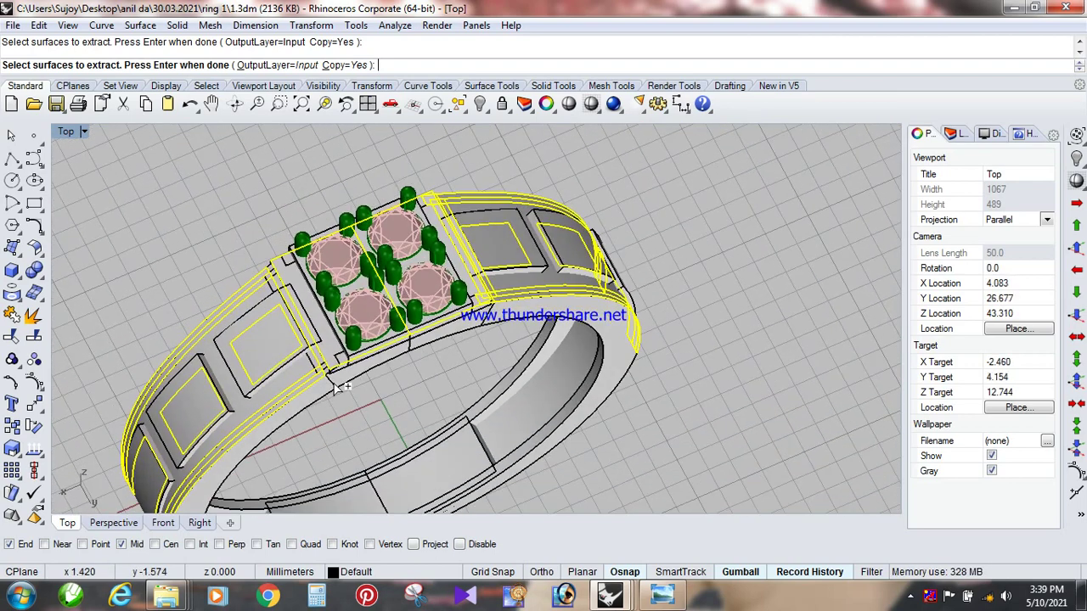
pyautogui.scroll(14, 334, 388)
pyautogui.moveTo(357, 366); pyautogui.dragTo(376, 388, button='right')
pyautogui.scroll(4, 365, 401)
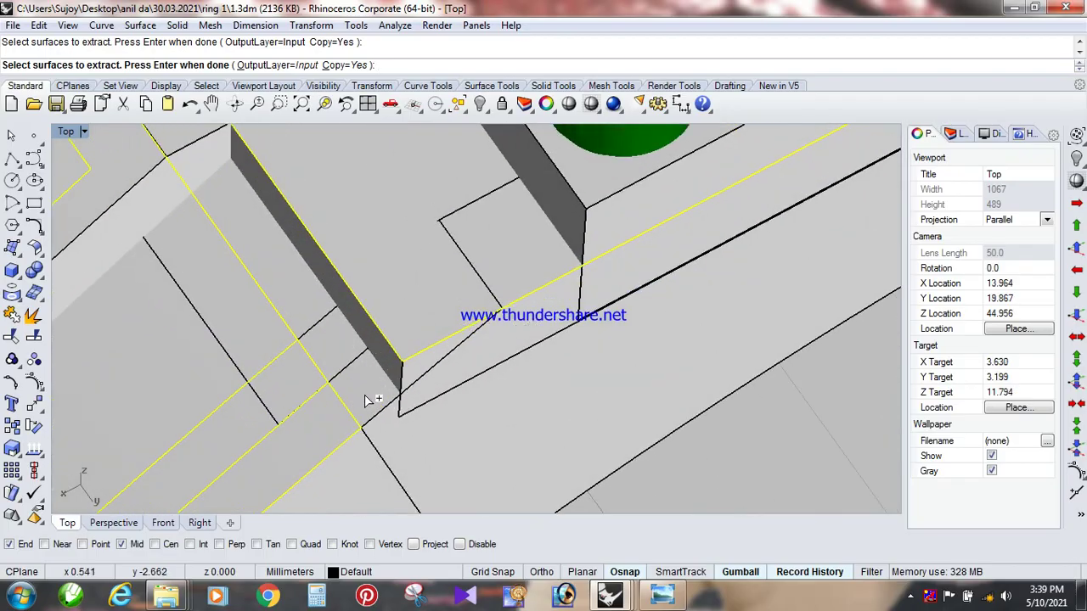
# Add the edge strips running along the lower band on both sides of the ring and complete the surface extraction.
pyautogui.scroll(-8, 365, 397)
pyautogui.moveTo(567, 334); pyautogui.dragTo(391, 262, button='right')
pyautogui.scroll(5, 575, 431)
pyautogui.scroll(5, 575, 431)
pyautogui.scroll(-8, 490, 324)
pyautogui.moveTo(623, 378); pyautogui.dragTo(708, 350, button='right')
pyautogui.scroll(8, 677, 344)
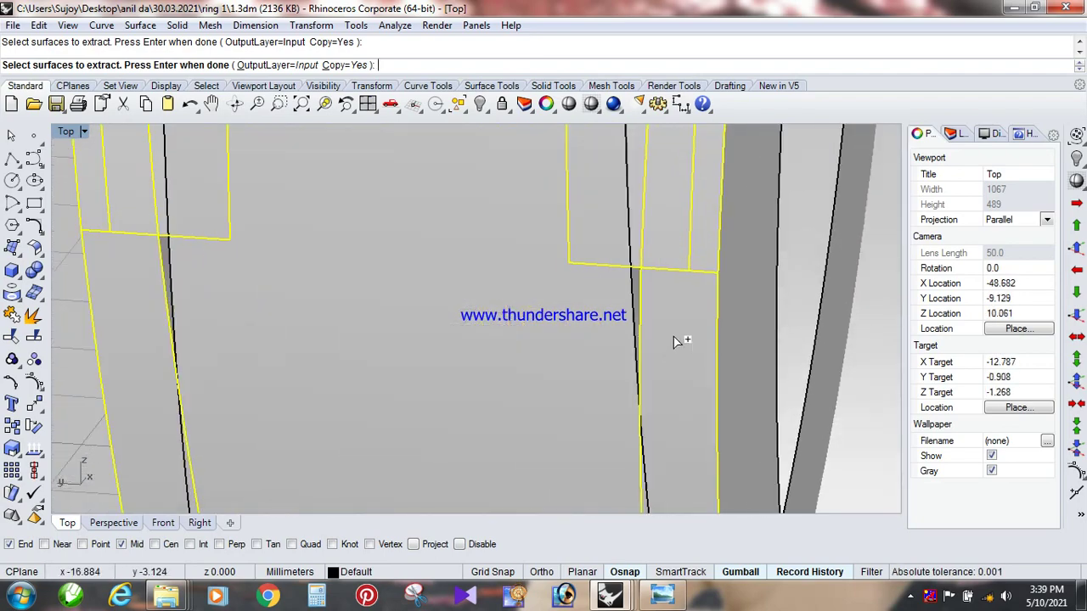
pyautogui.scroll(-5, 501, 287)
pyautogui.moveTo(501, 286); pyautogui.dragTo(597, 474, button='right')
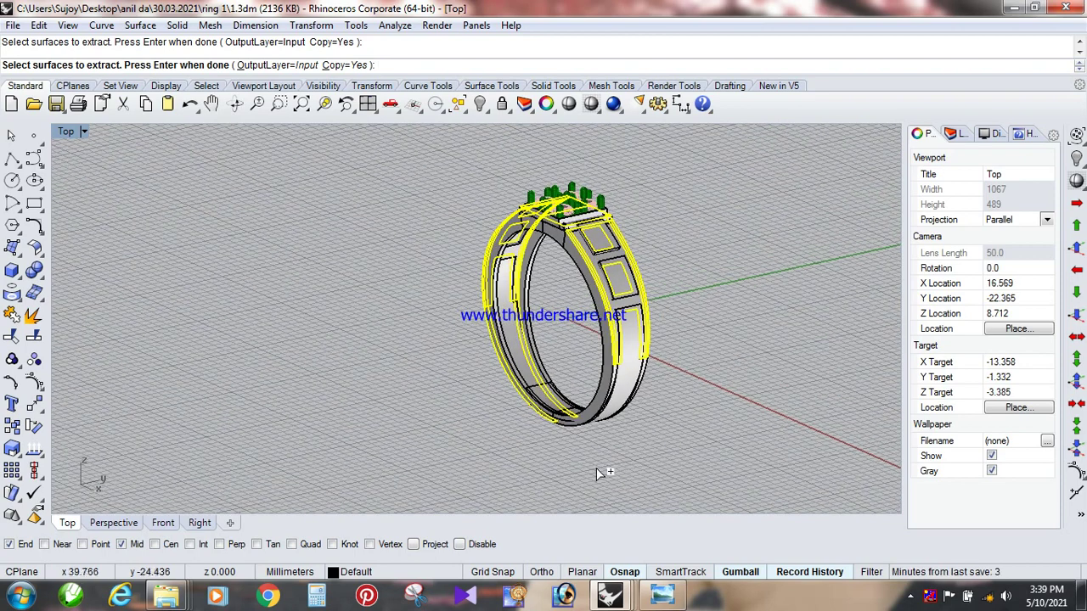
pyautogui.scroll(6, 633, 377)
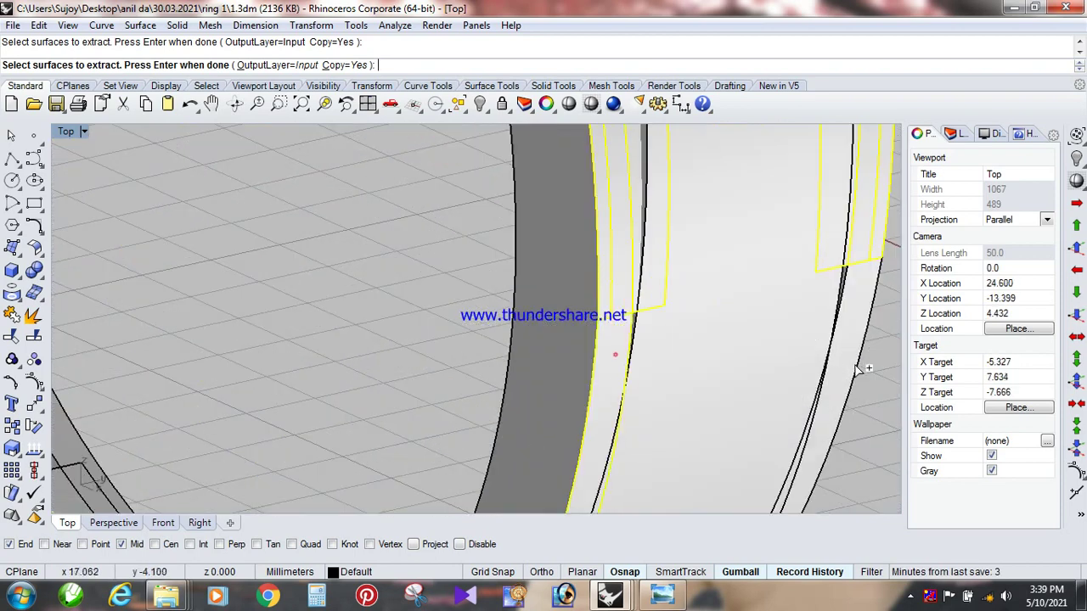
pyautogui.press('Return')
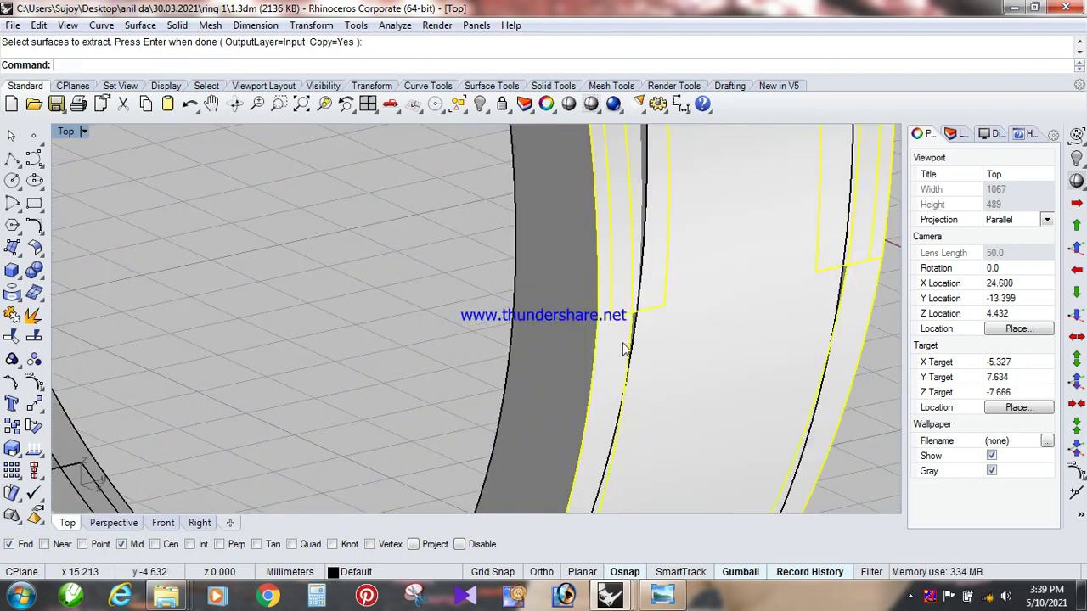
# Switch the viewport to rendered display with the extracted surfaces still selected and view the whole ring.
pyautogui.scroll(-8, 700, 334)
pyautogui.moveTo(706, 332); pyautogui.dragTo(687, 304, button='right')
pyautogui.keyDown('shift'); pyautogui.moveTo(727, 269); pyautogui.dragTo(635, 308, button='right'); pyautogui.keyUp('shift')
pyautogui.scroll(6, 582, 264)
pyautogui.middleClick(584, 268)
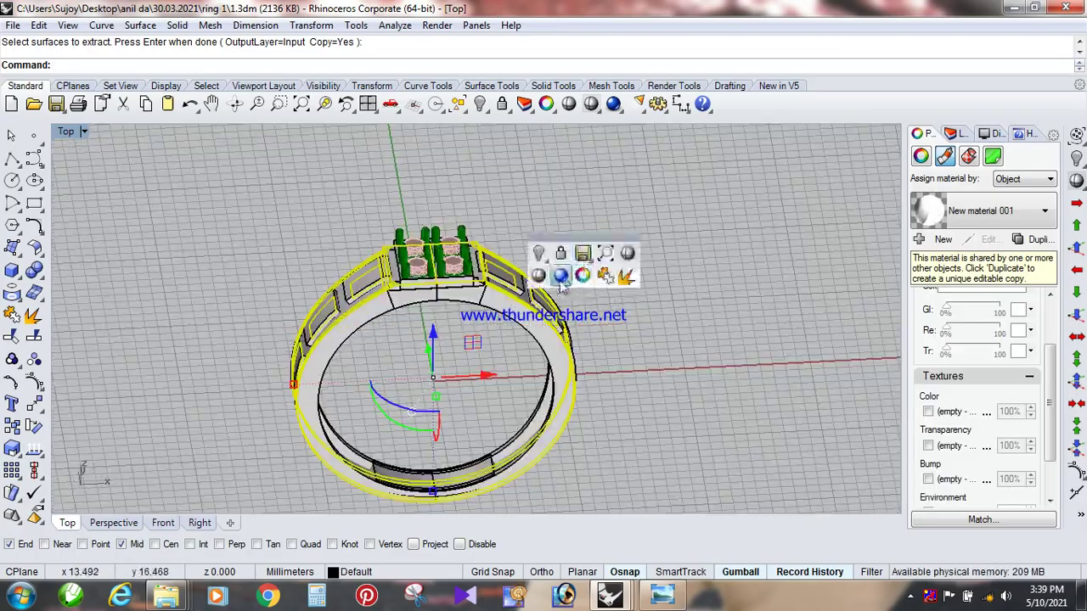
pyautogui.click(561, 276)
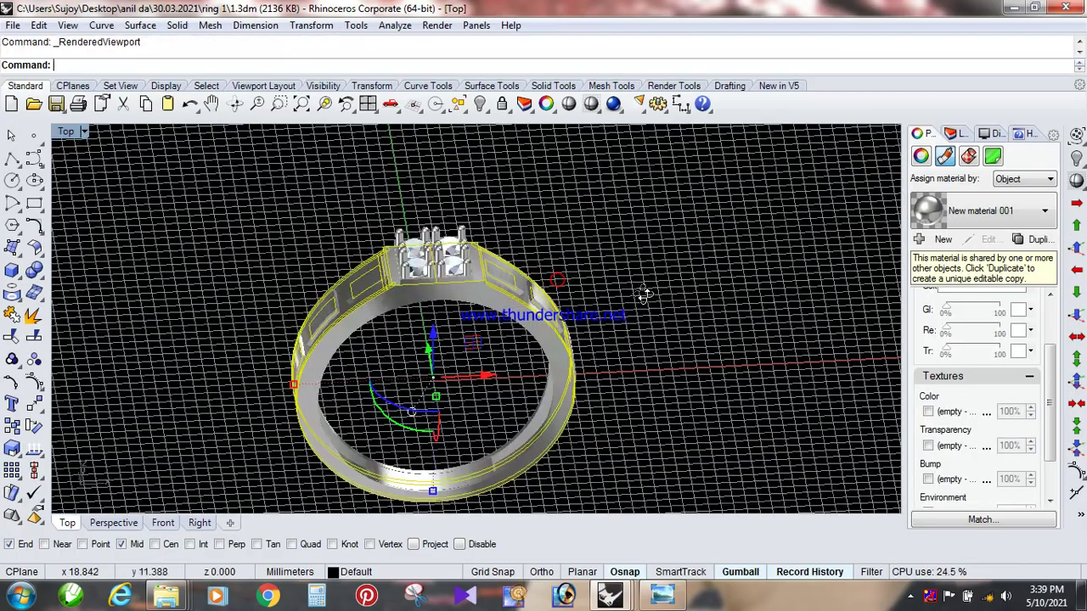
pyautogui.moveTo(643, 294); pyautogui.dragTo(619, 294, button='right')
pyautogui.scroll(-2, 1050, 387)
pyautogui.scroll(4, 1051, 387)
# Assign Default material to the extracted surfaces, load REFGOLDW as its environment texture, and inspect the ring deselected.
pyautogui.click(978, 211)
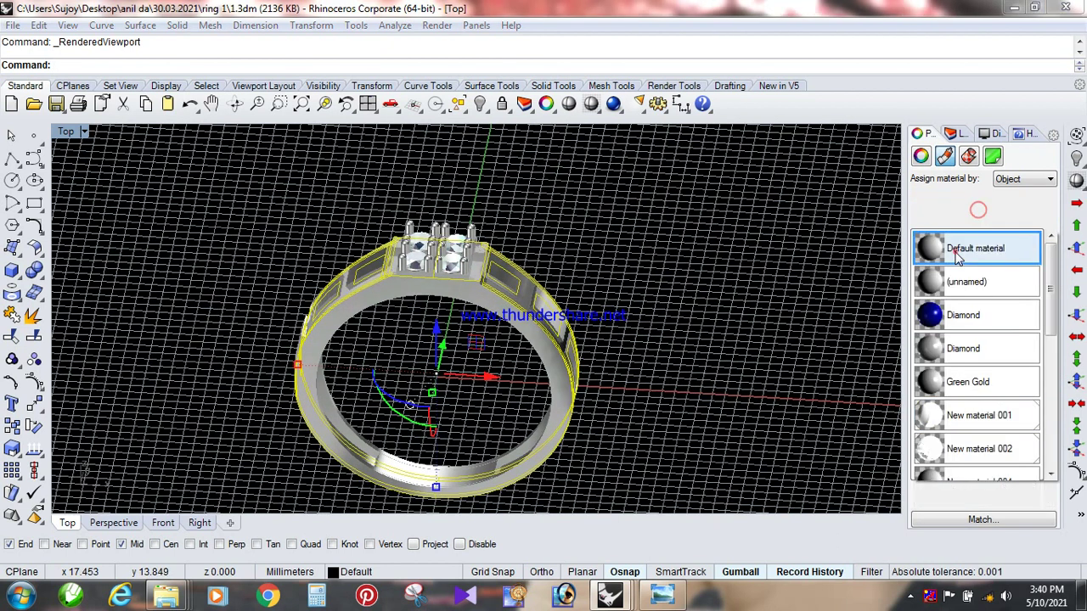
pyautogui.click(955, 248)
pyautogui.scroll(-2, 975, 434)
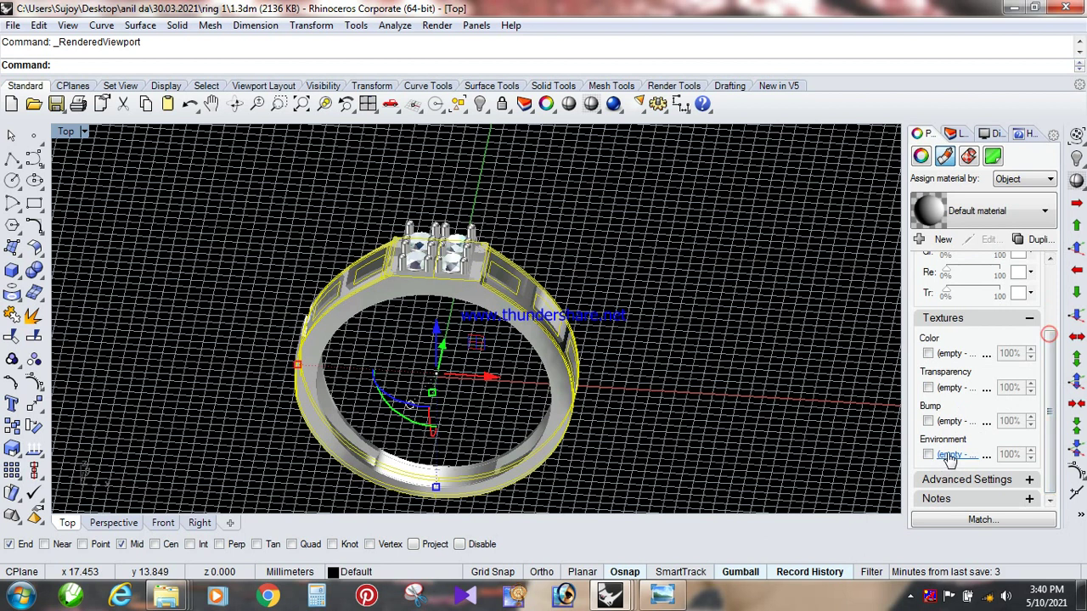
pyautogui.click(950, 456)
pyautogui.moveTo(767, 219); pyautogui.dragTo(773, 293)
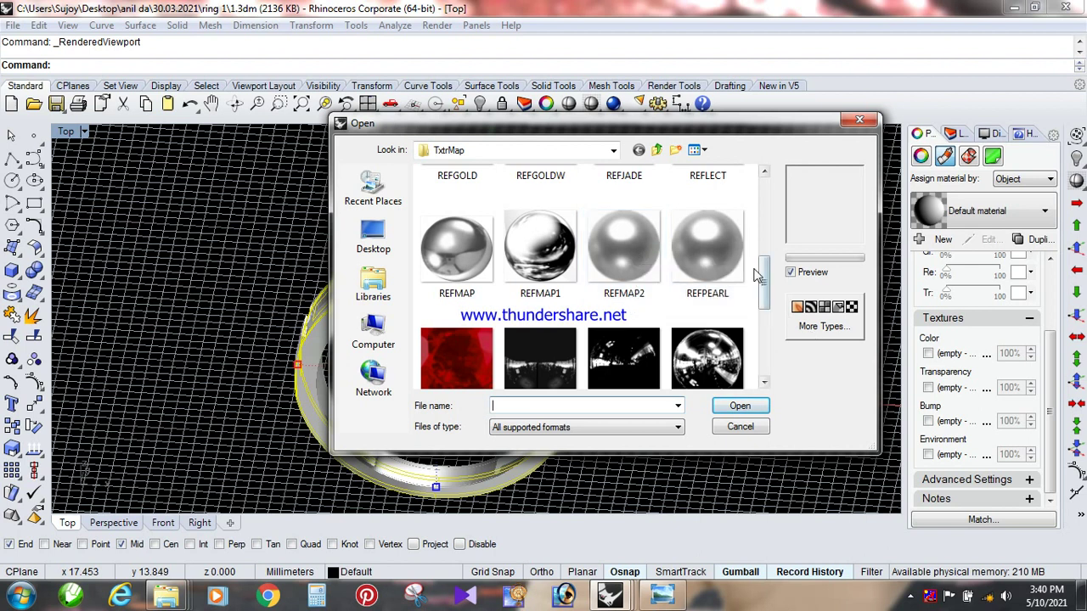
pyautogui.moveTo(764, 289); pyautogui.dragTo(764, 254)
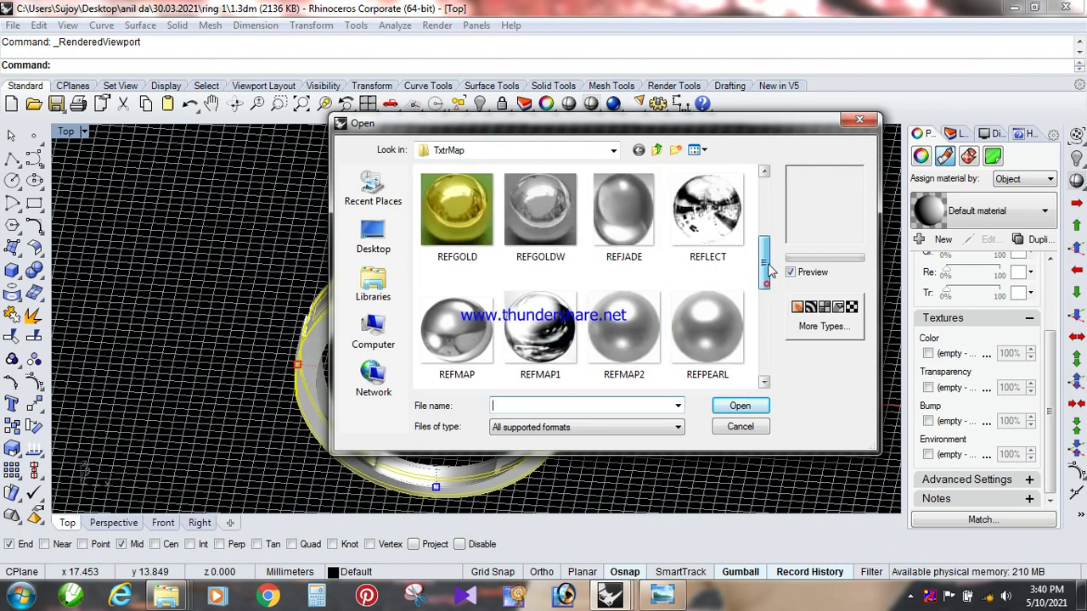
pyautogui.click(554, 241)
pyautogui.click(741, 411)
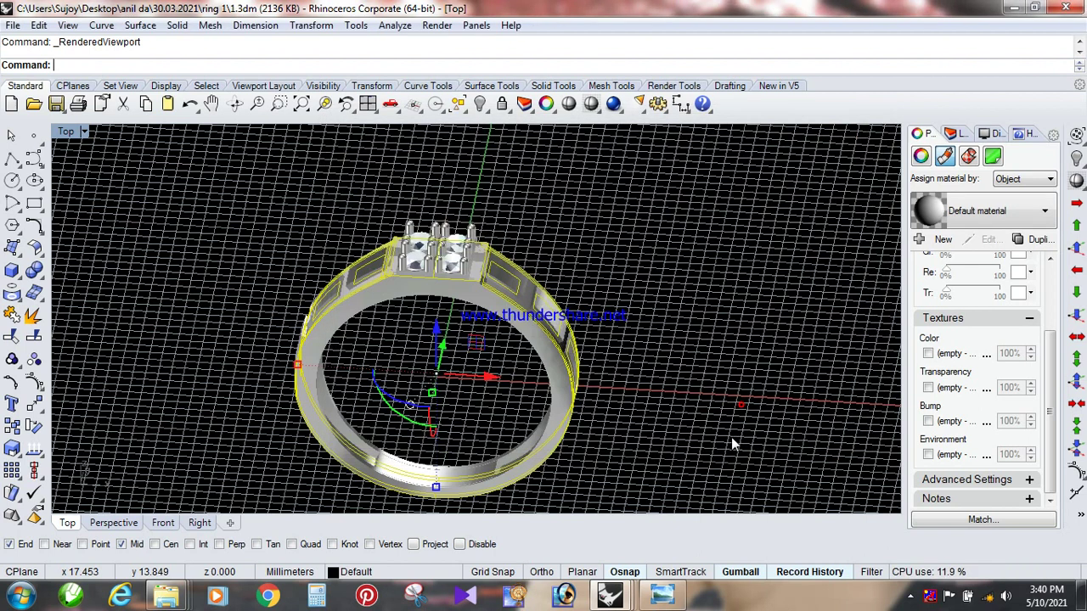
pyautogui.click(695, 358)
pyautogui.moveTo(626, 226); pyautogui.dragTo(383, 295, button='right')
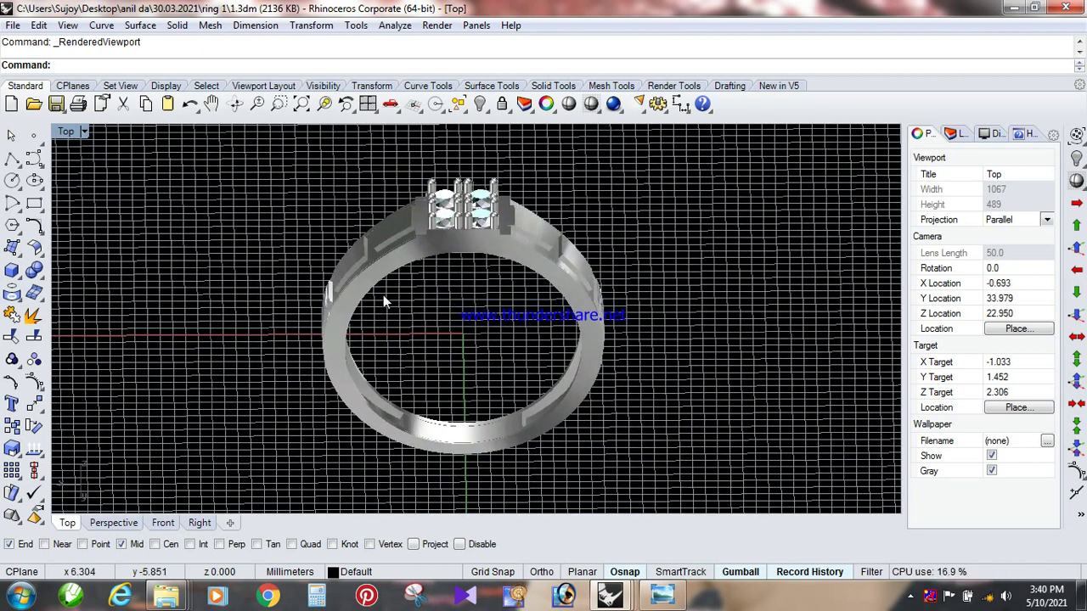
# Create a portrait layout named Page 1 with an initial detail count of 4.
pyautogui.click(228, 524)
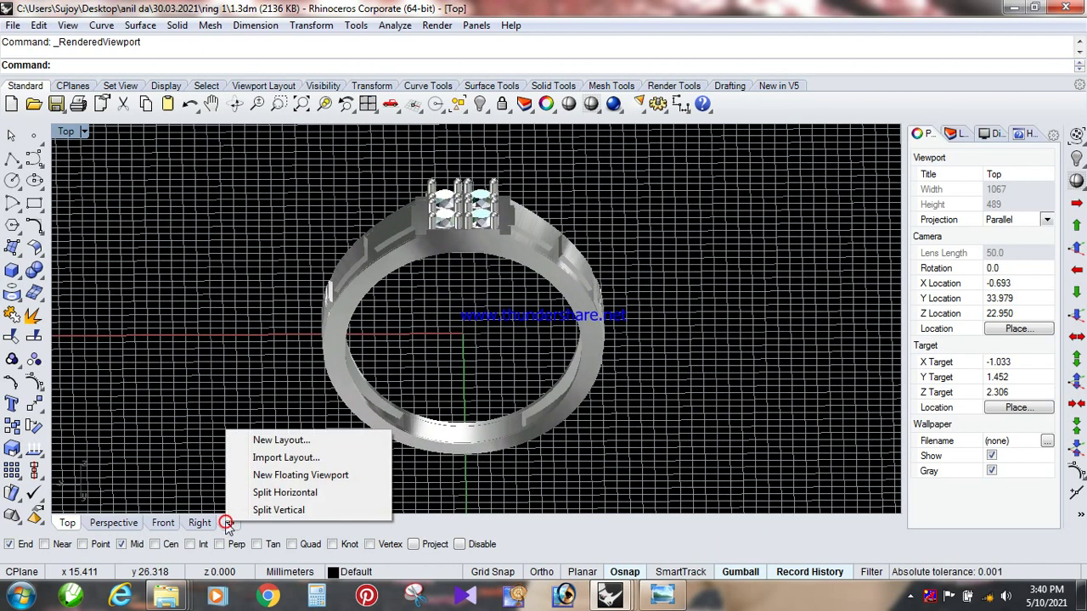
pyautogui.click(264, 441)
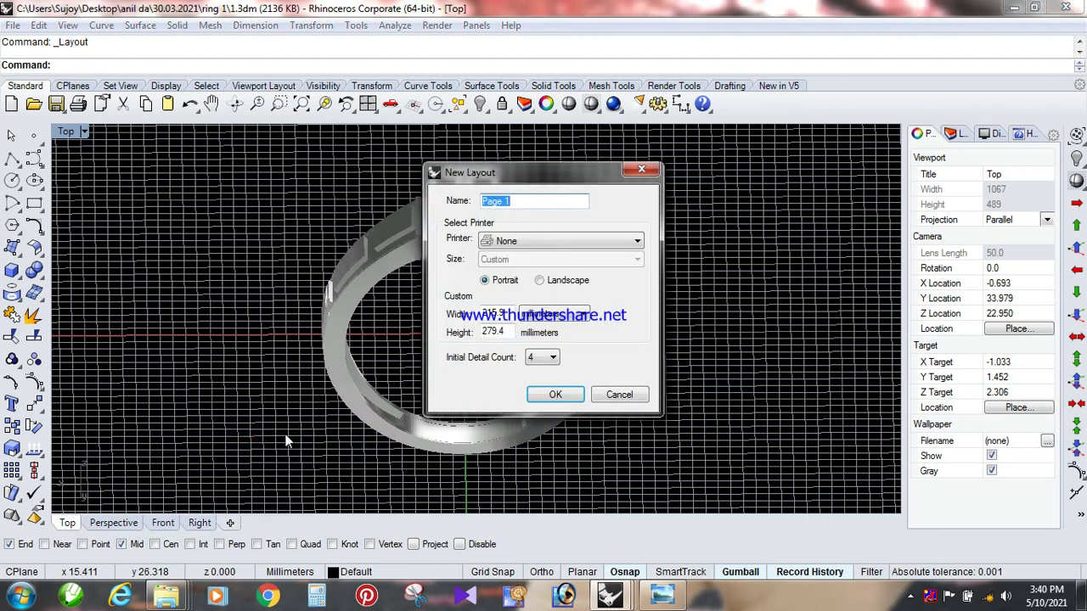
pyautogui.click(539, 359)
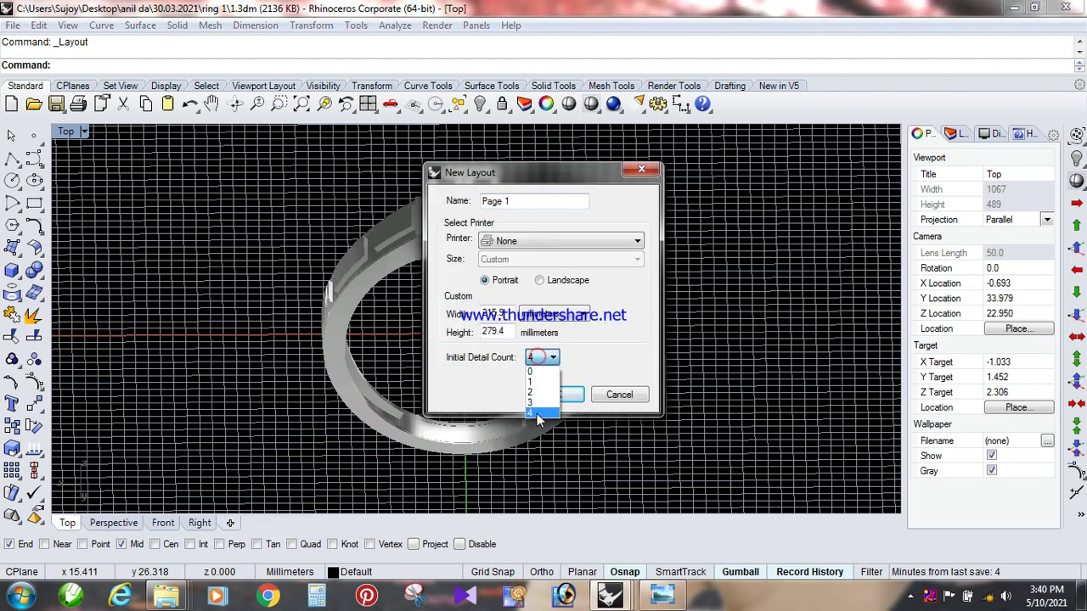
pyautogui.click(556, 395)
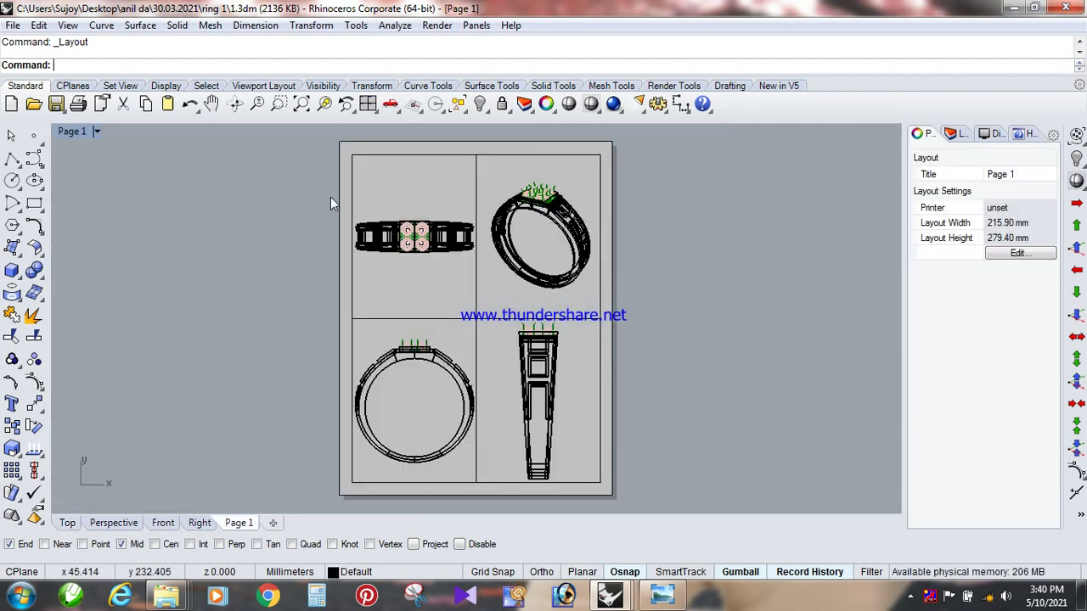
# Activate the Top detail on Page 1 and set it to Rendered display.
pyautogui.click(97, 132)
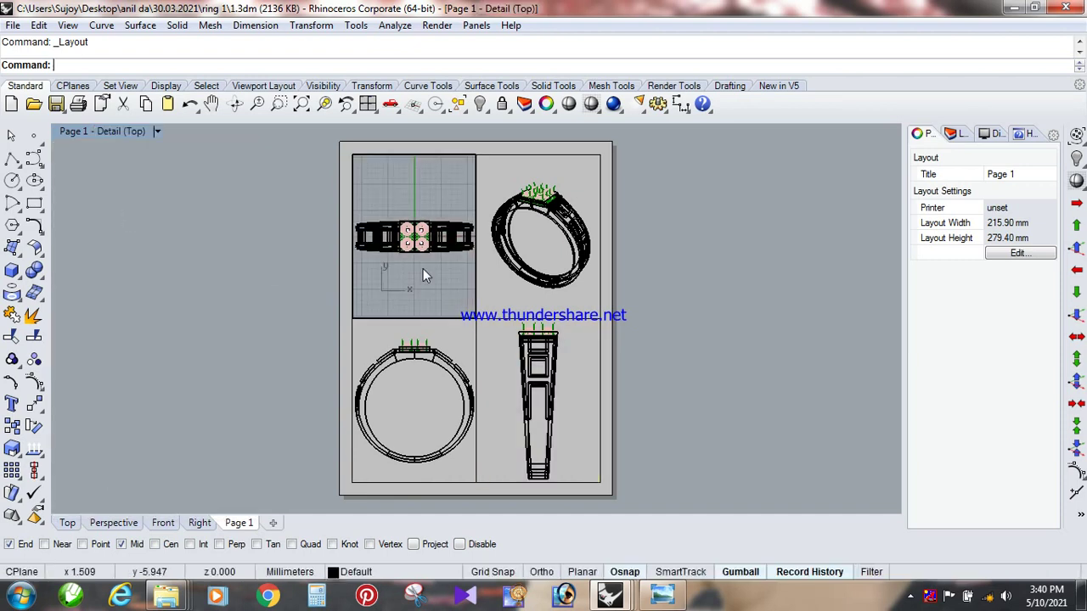
pyautogui.click(614, 104)
pyautogui.click(453, 269)
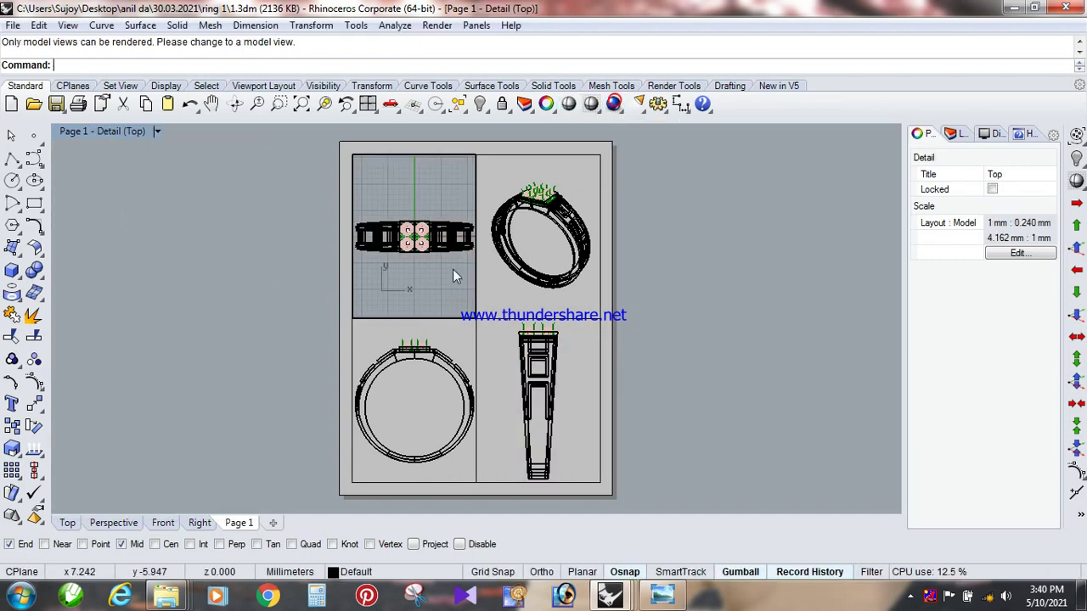
pyautogui.middleClick(442, 285)
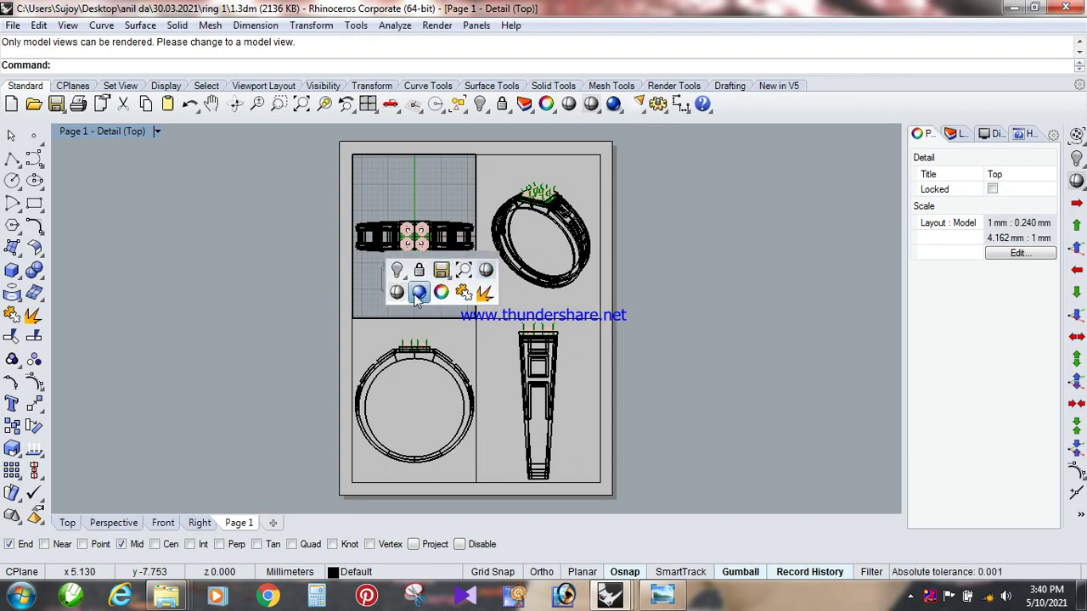
pyautogui.click(414, 296)
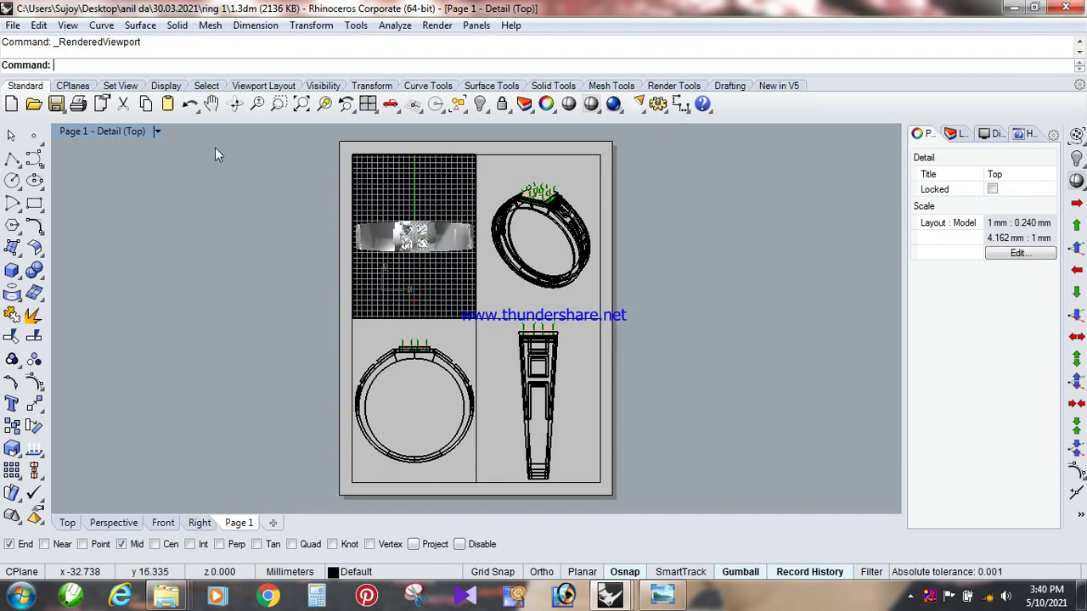
# Activate the Perspective detail on Page 1 and set it to Rendered display.
pyautogui.click(158, 133)
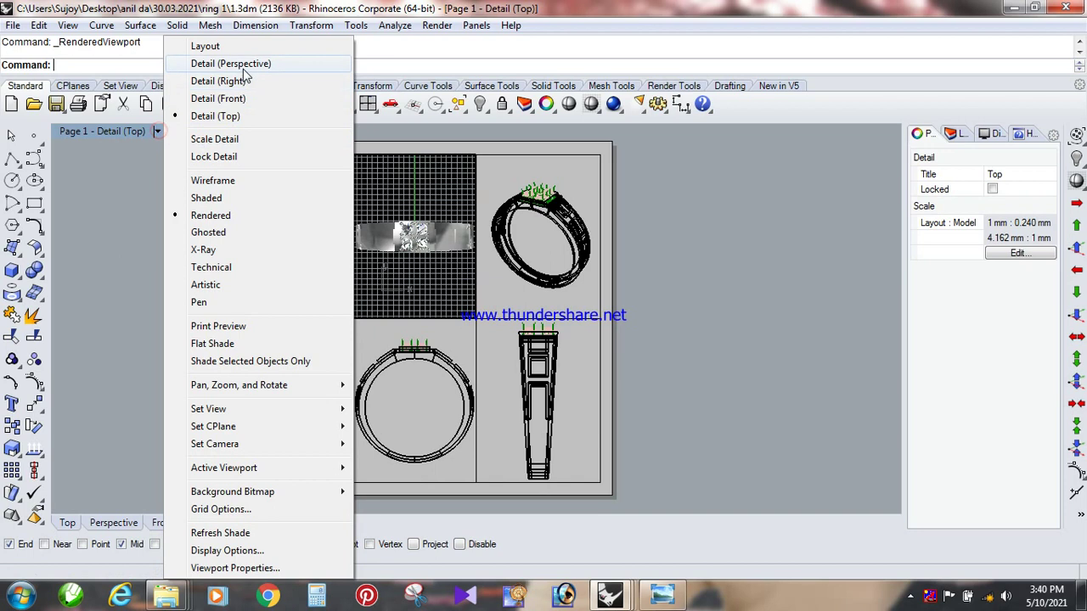
pyautogui.click(246, 64)
pyautogui.middleClick(558, 255)
pyautogui.click(529, 264)
pyautogui.moveTo(562, 192); pyautogui.dragTo(554, 222, button='right')
# Activate the Front detail on Page 1 and set it to Rendered display.
pyautogui.click(189, 131)
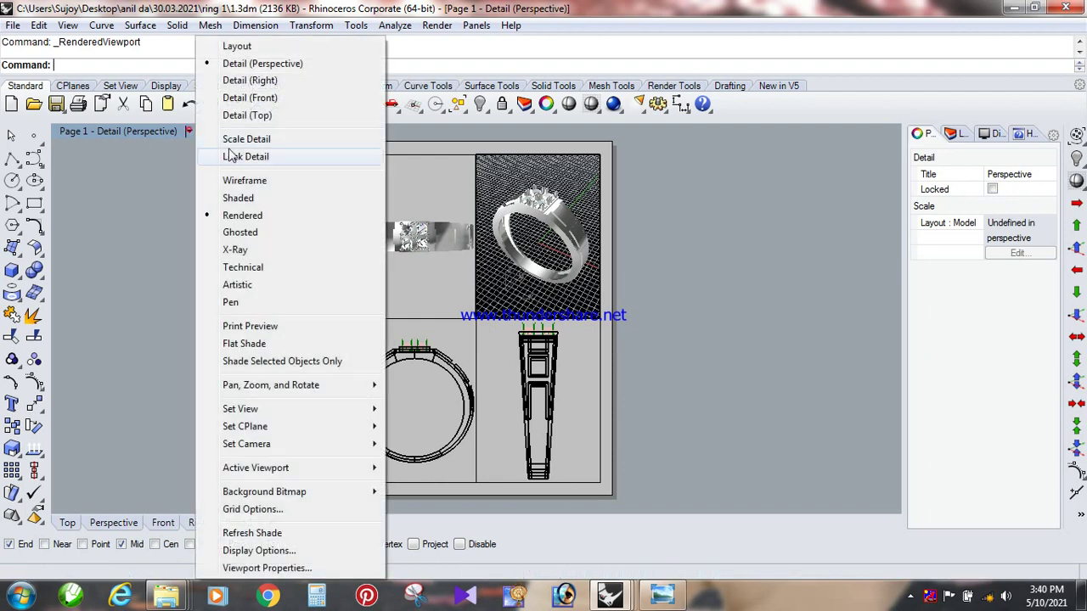
pyautogui.click(271, 99)
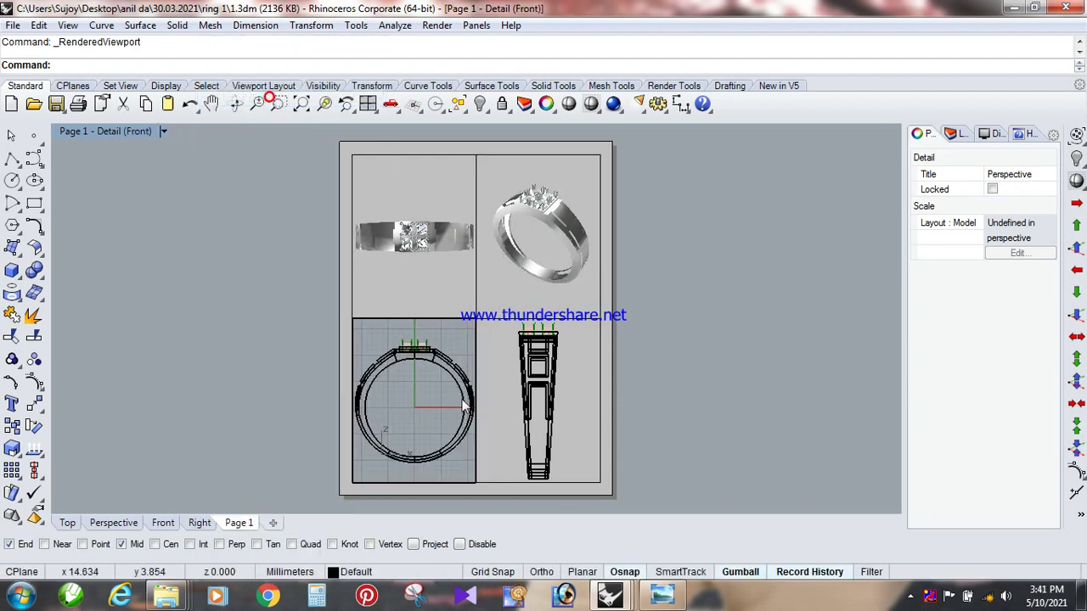
pyautogui.middleClick(427, 386)
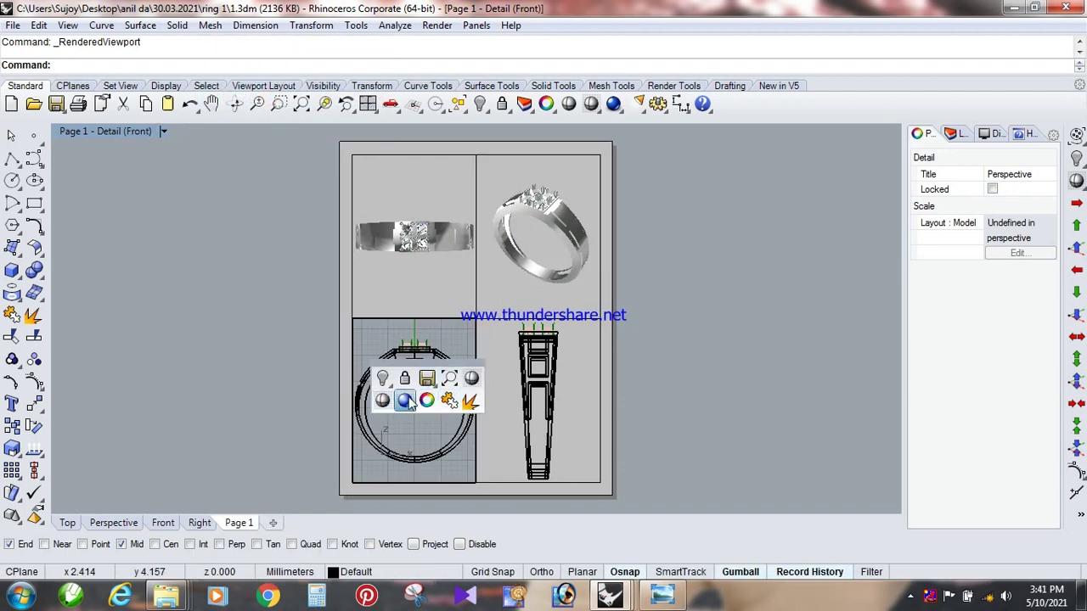
pyautogui.click(406, 399)
# Activate the Right detail on Page 1 and set it to Rendered display.
pyautogui.click(165, 132)
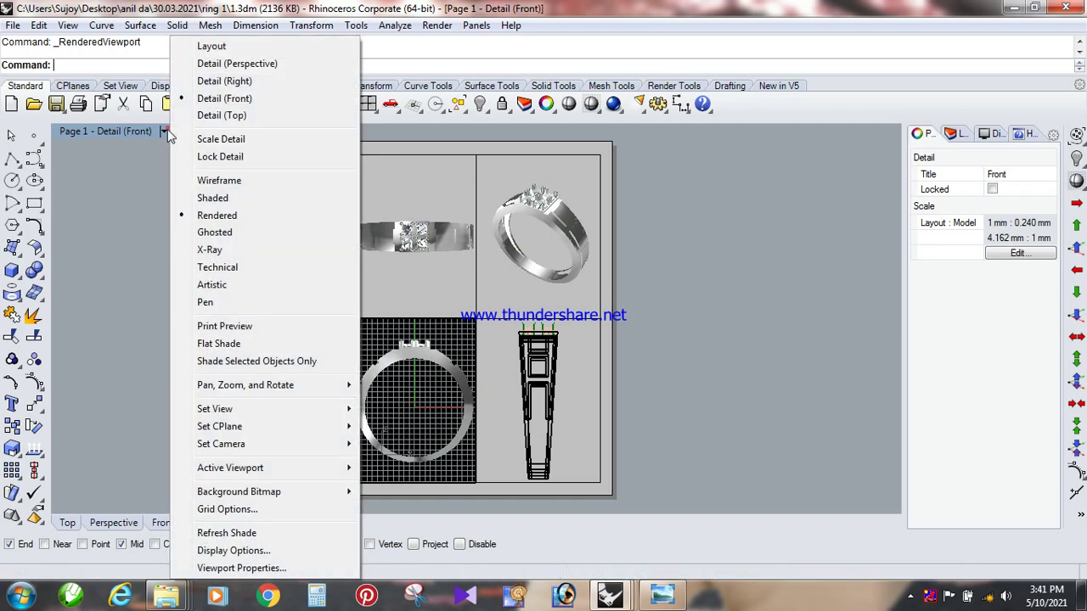
pyautogui.click(240, 83)
pyautogui.middleClick(510, 356)
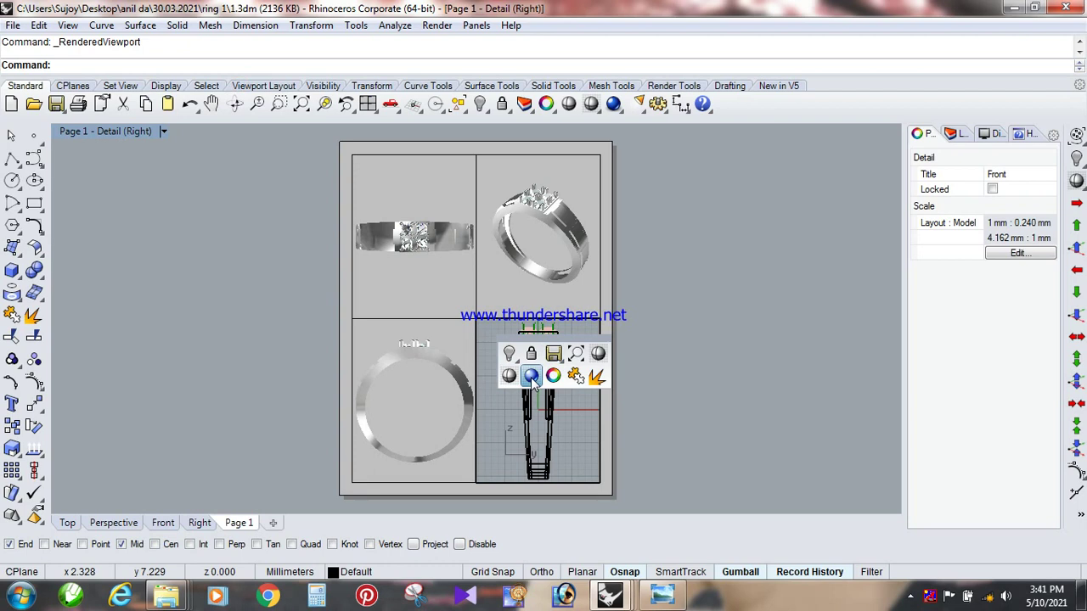
pyautogui.click(528, 378)
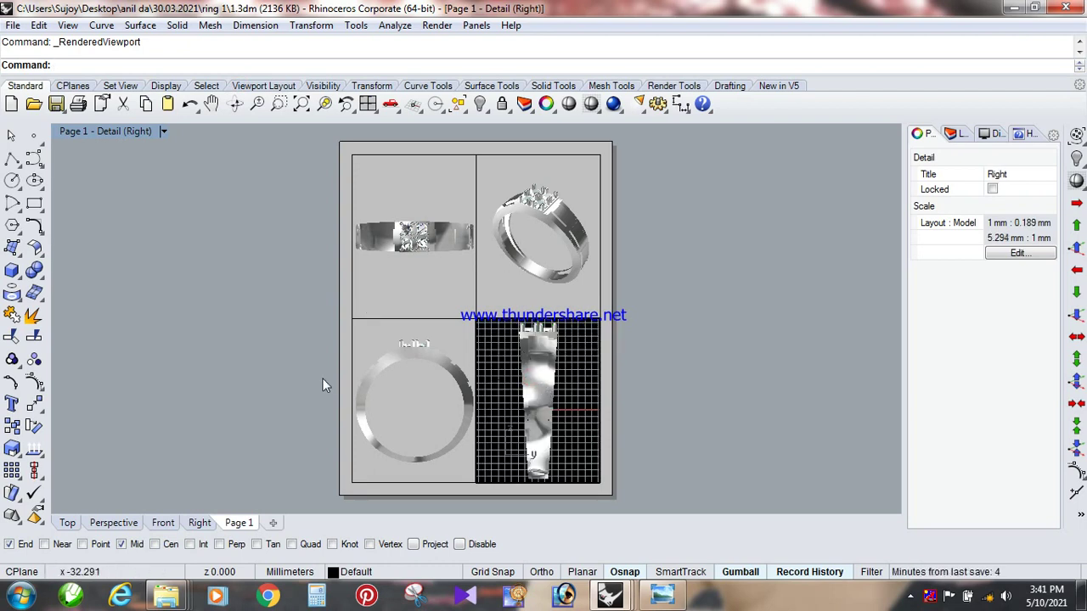
# Open the print setup for Page 1 and include the background color in the output.
pyautogui.hotkey('ctrl', 'p')
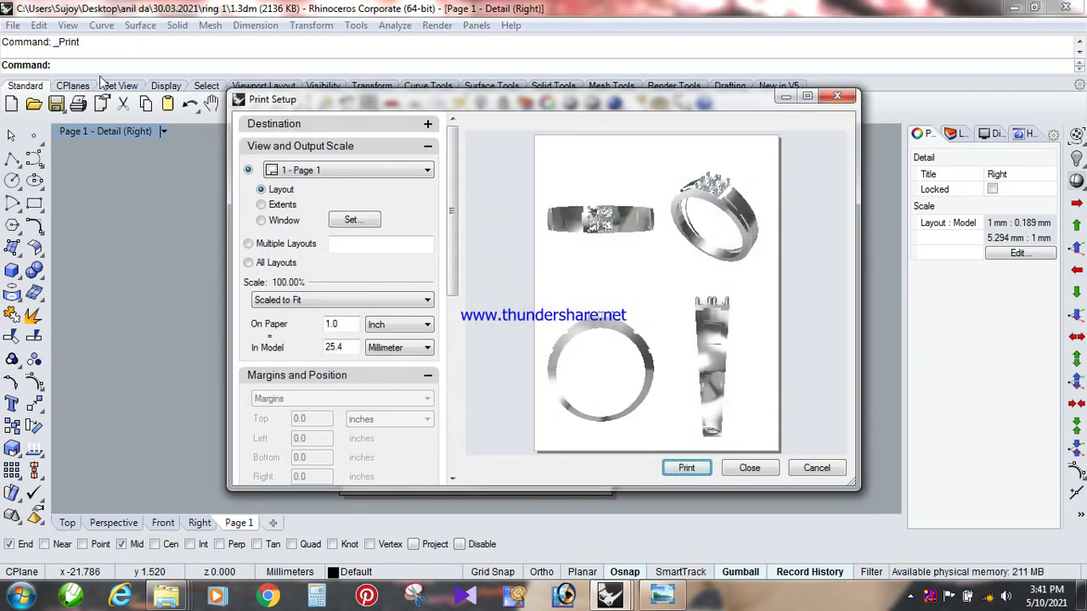
pyautogui.moveTo(452, 283); pyautogui.dragTo(452, 412)
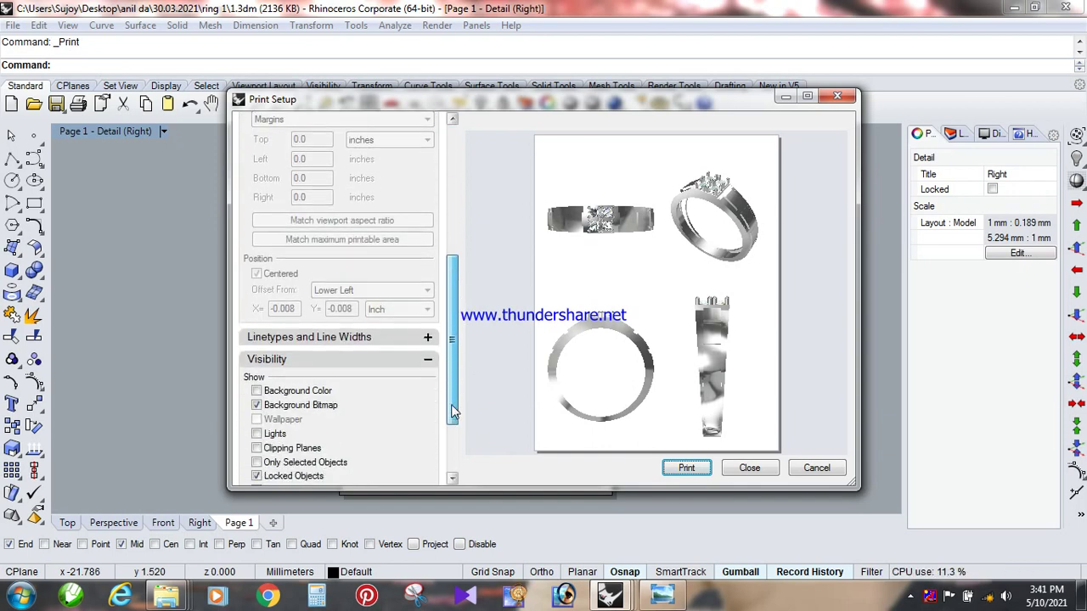
pyautogui.click(256, 391)
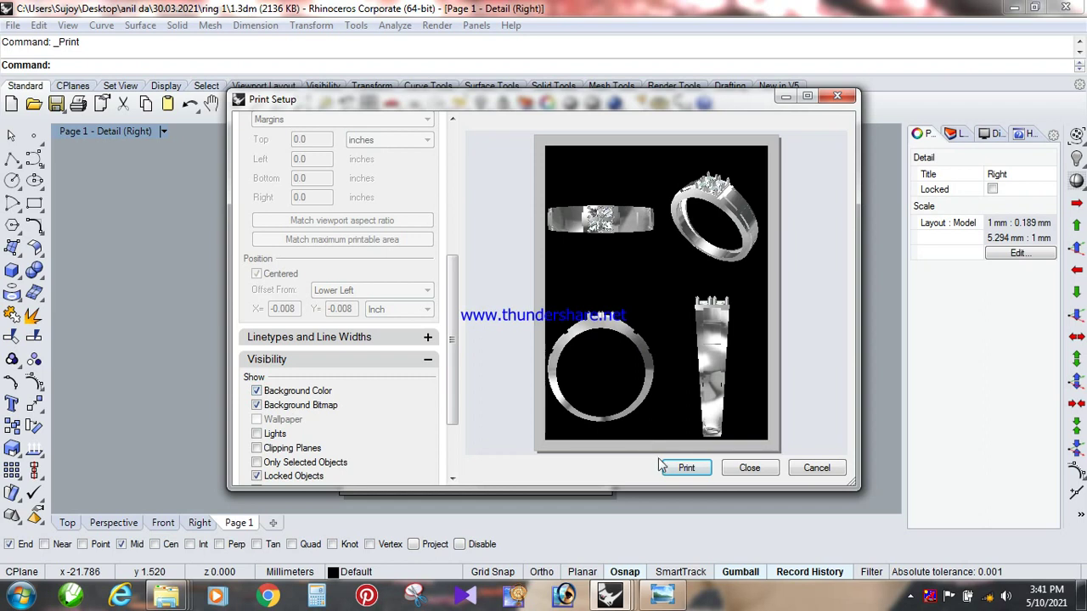
# Print the layout to a JPEG image saved on the Desktop as 123456789.
pyautogui.click(685, 468)
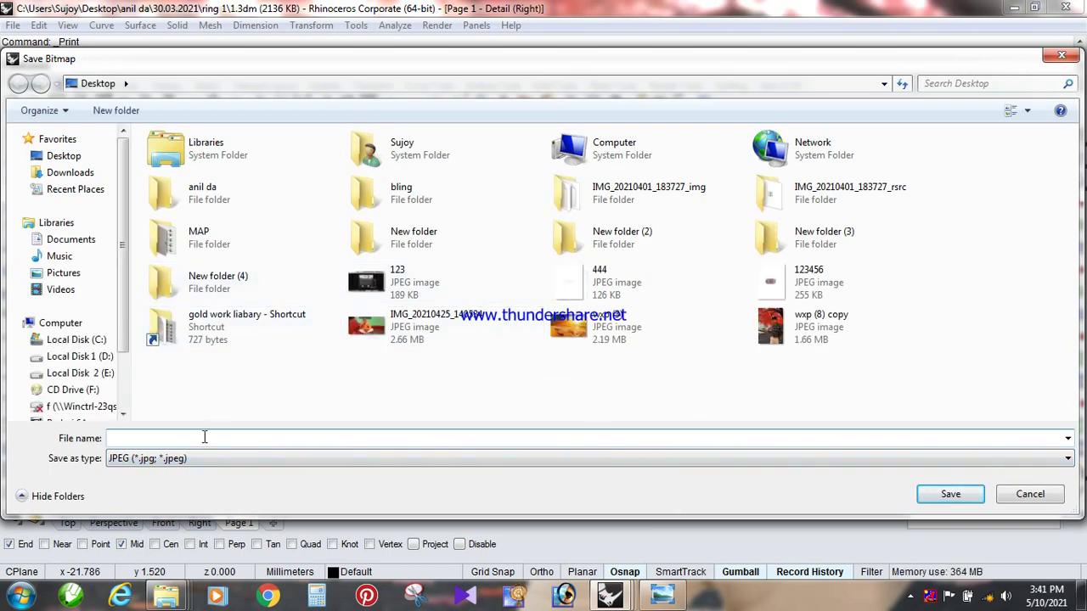
pyautogui.write('123456')
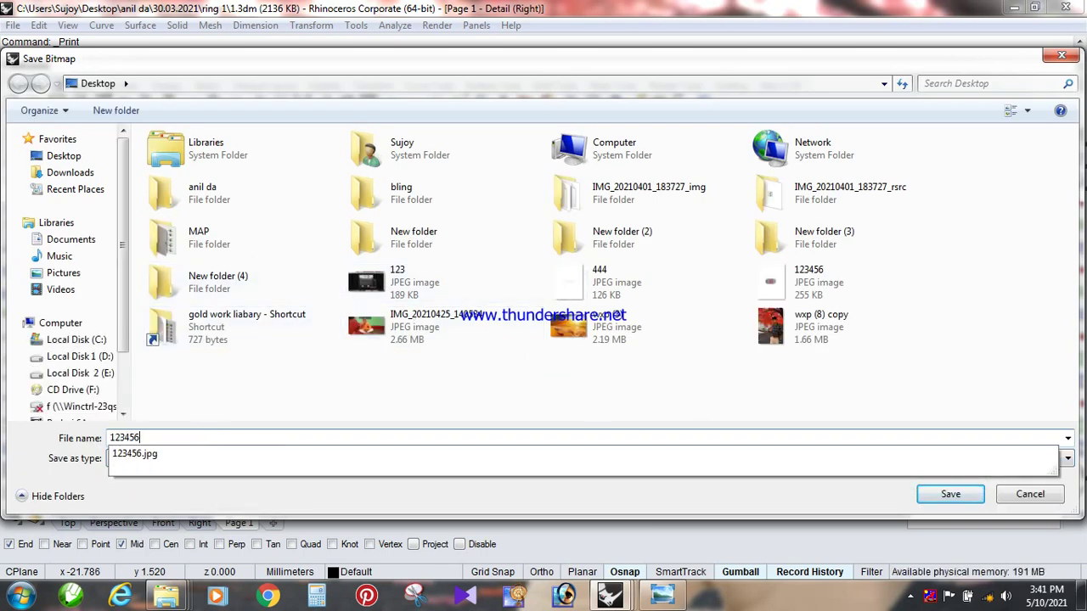
pyautogui.write('789')
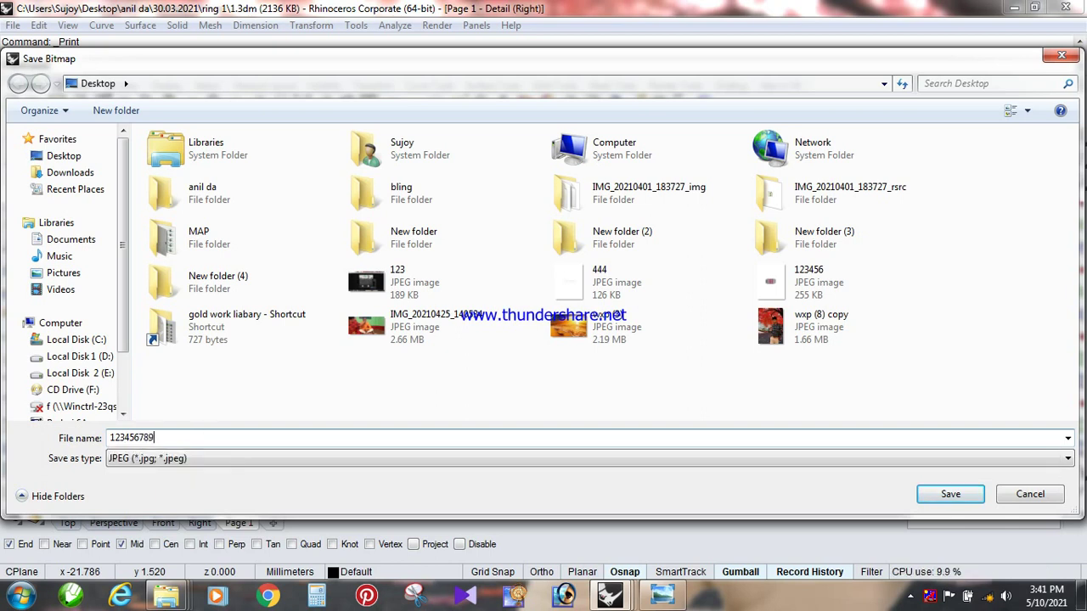
pyautogui.click(937, 501)
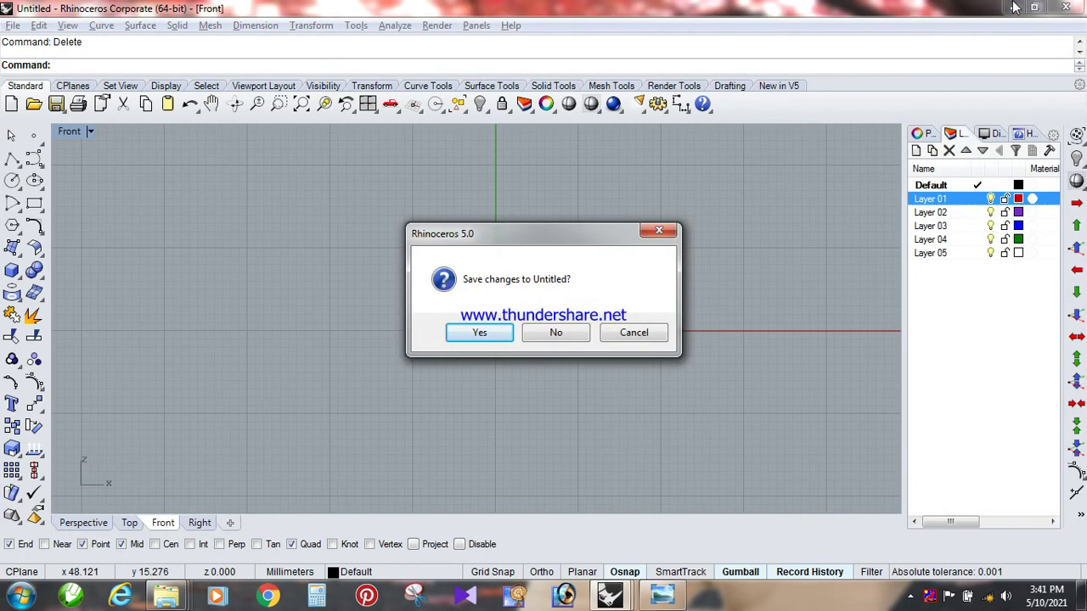
# Close the Untitled model without saving and open the exported 123456789 image from the desktop in Windows Photo Viewer.
pyautogui.click(553, 335)
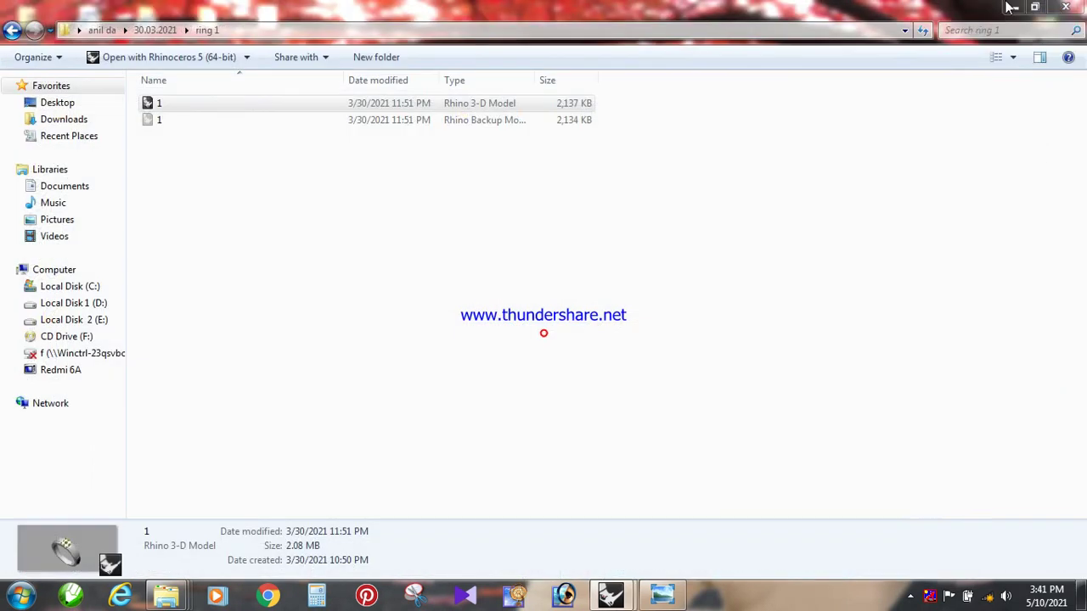
pyautogui.click(1023, 8)
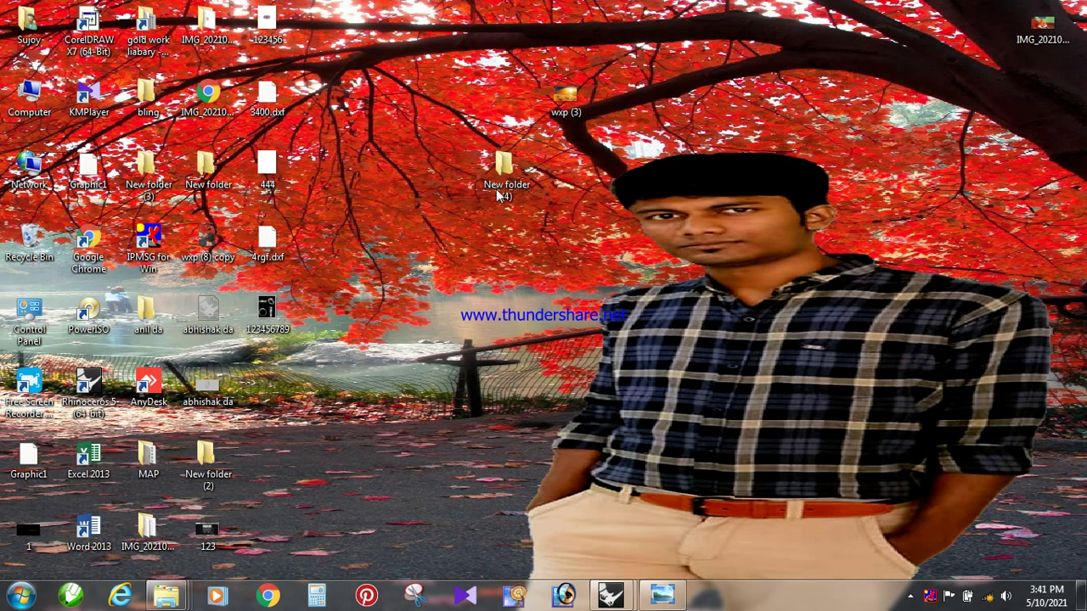
pyautogui.click(269, 23)
pyautogui.press('1')
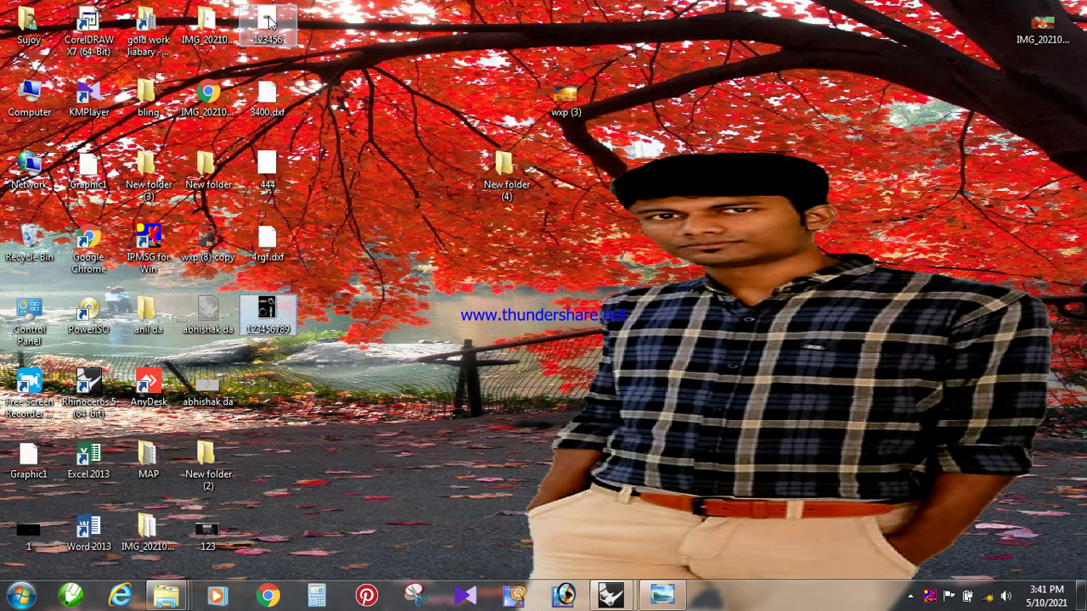
pyautogui.doubleClick(284, 317)
# Examine the gems, metal finish and all four ring views in the exported image, both close up and as a whole page.
pyautogui.scroll(3, 662, 229)
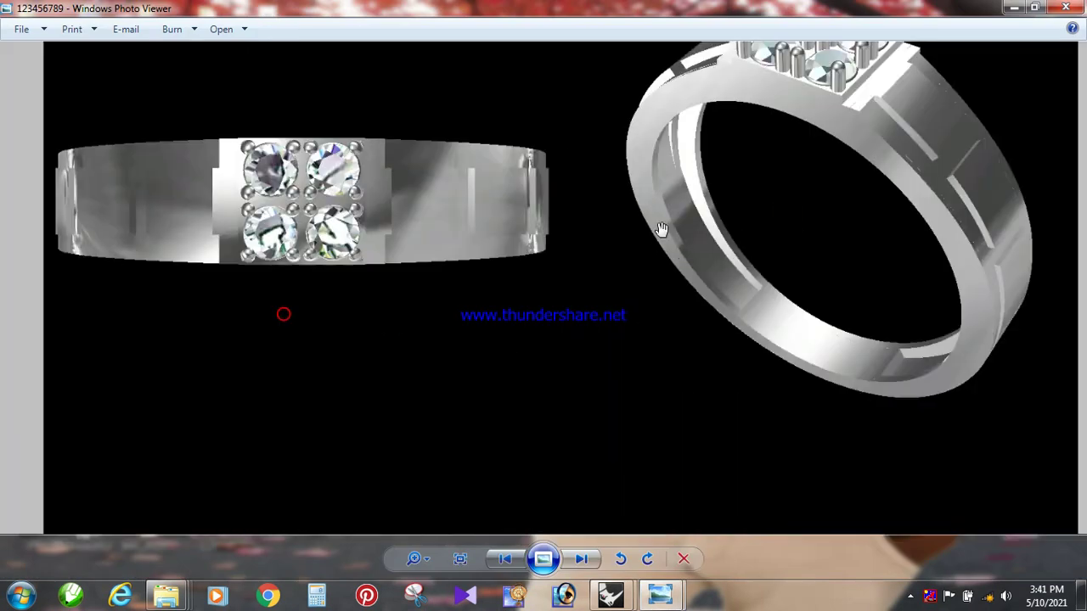
pyautogui.moveTo(807, 195); pyautogui.dragTo(640, 353)
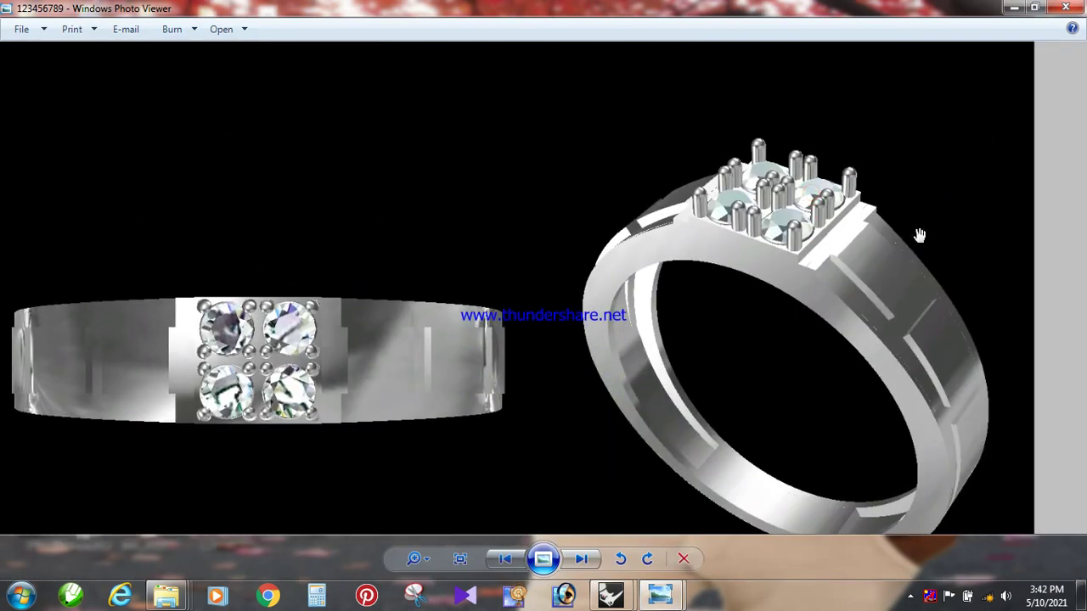
pyautogui.scroll(2, 919, 236)
pyautogui.scroll(-6, 844, 242)
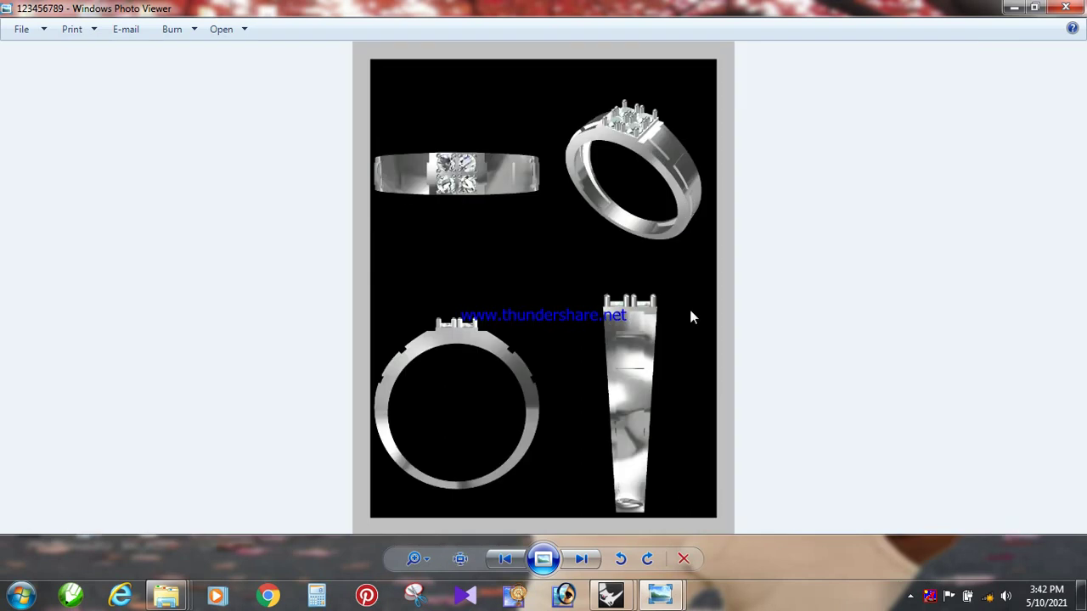
pyautogui.scroll(2, 593, 461)
pyautogui.scroll(-2, 514, 314)
pyautogui.scroll(1, 632, 191)
pyautogui.scroll(1, 632, 191)
pyautogui.scroll(-2, 632, 222)
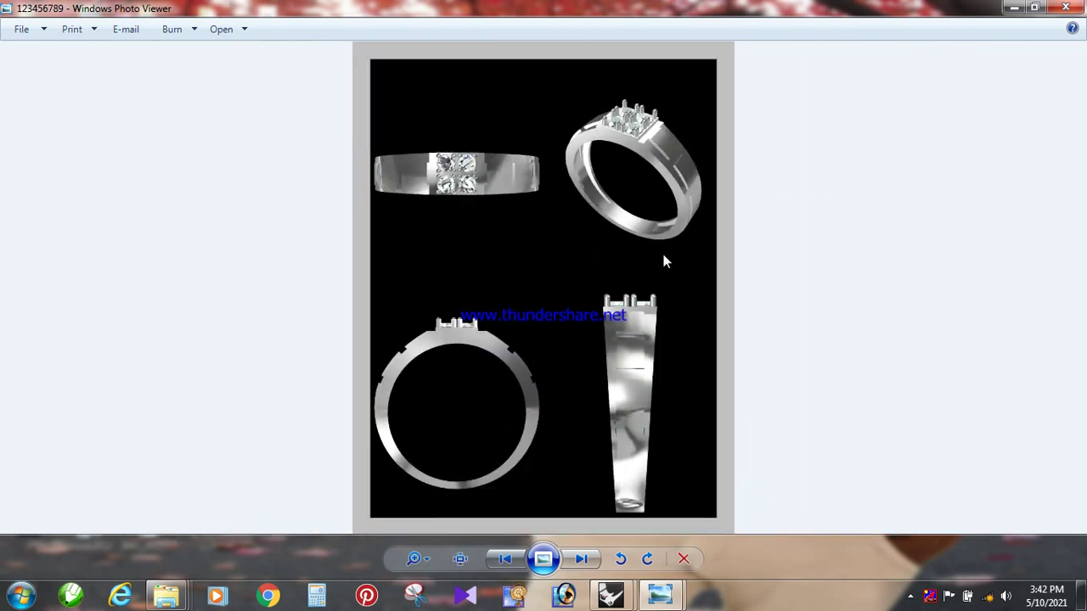